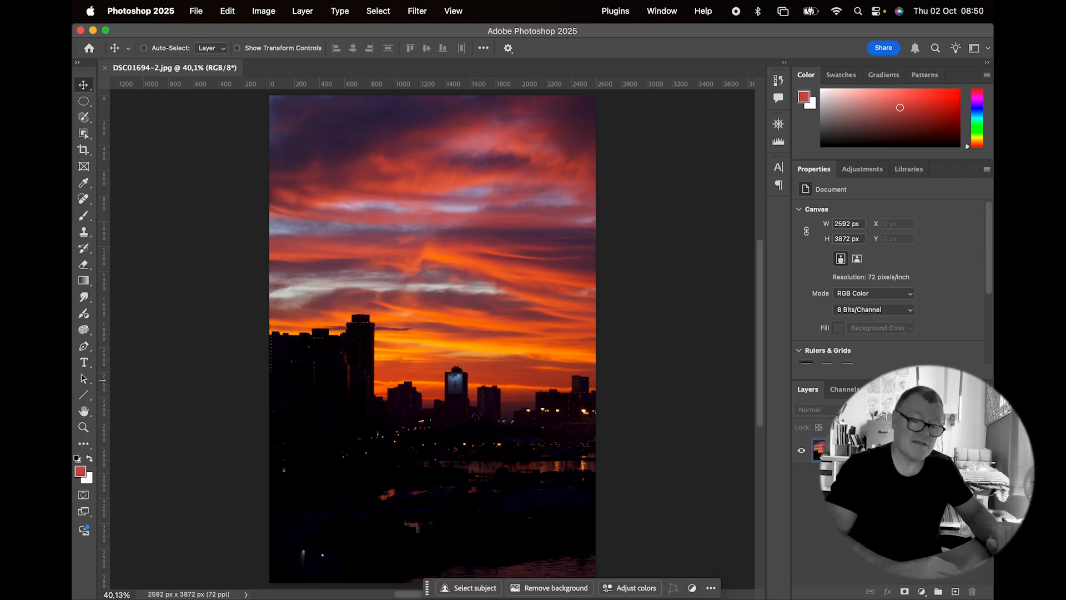
Step: Duplicate the Background layer of the sunset photo, keeping the default name
{"action": "right_click", "coordinate": [885, 449]}
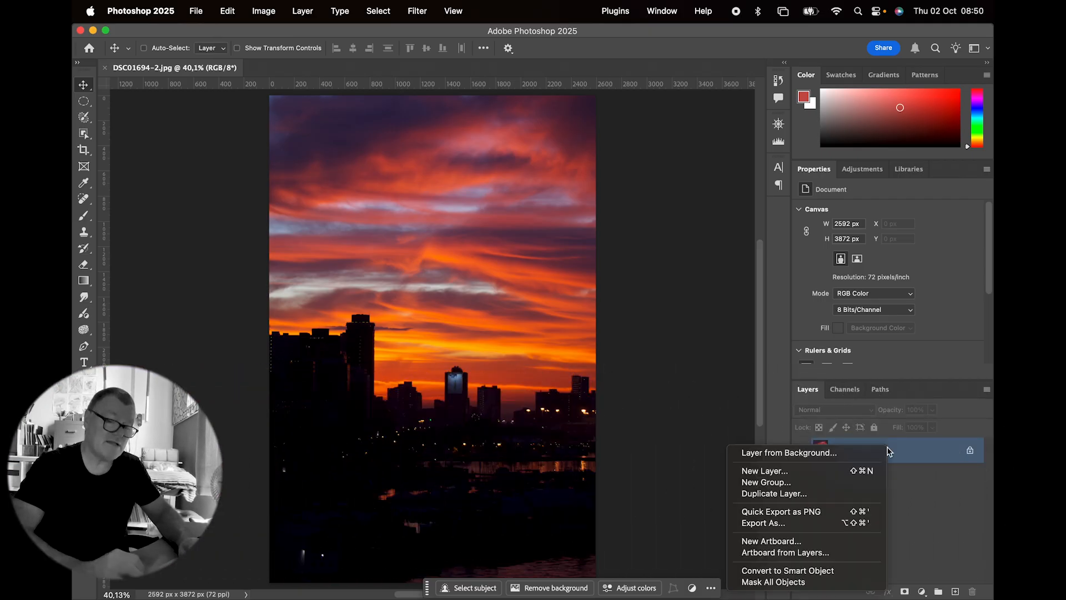
{"action": "left_click", "coordinate": [869, 493]}
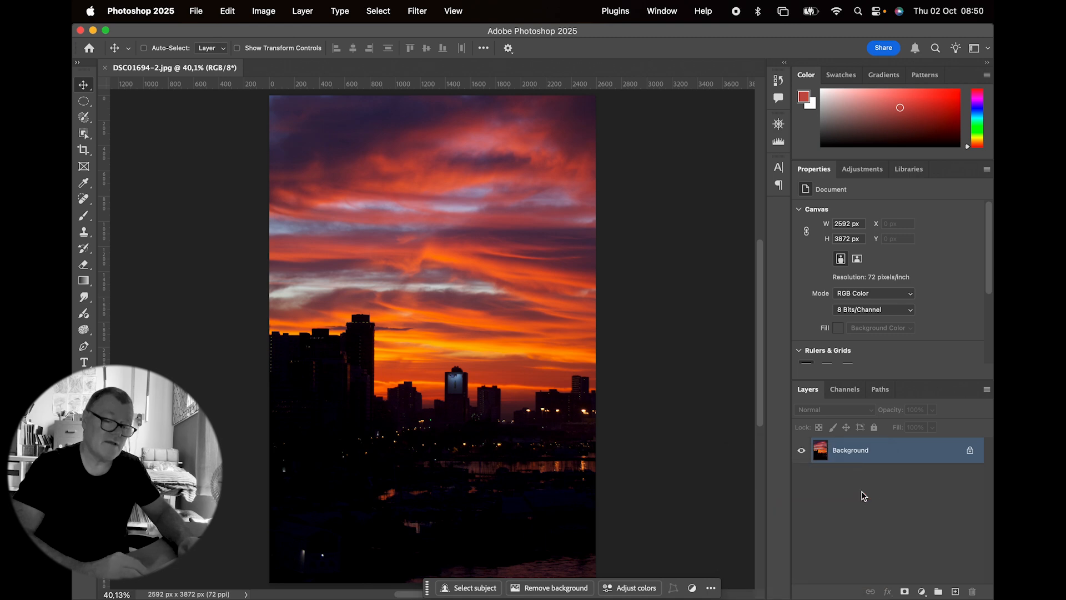
{"action": "left_click", "coordinate": [658, 272]}
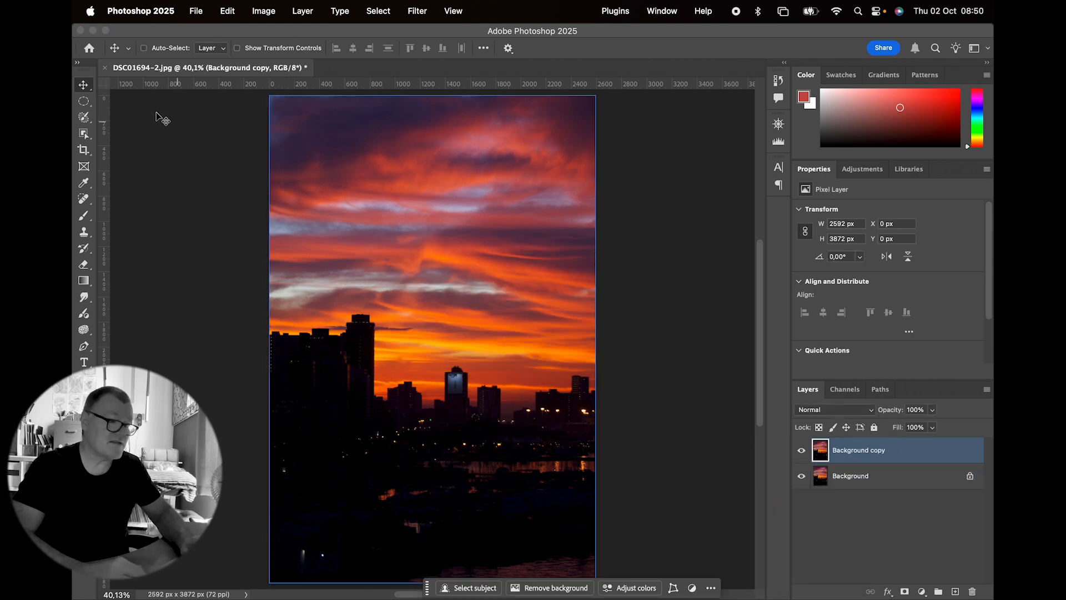
Step: Move the copied layer 2592 px to the right, alongside the original, and extend the canvas with Reveal All
{"action": "left_click_drag", "start_coordinate": [352, 231], "coordinate": [657, 231]}
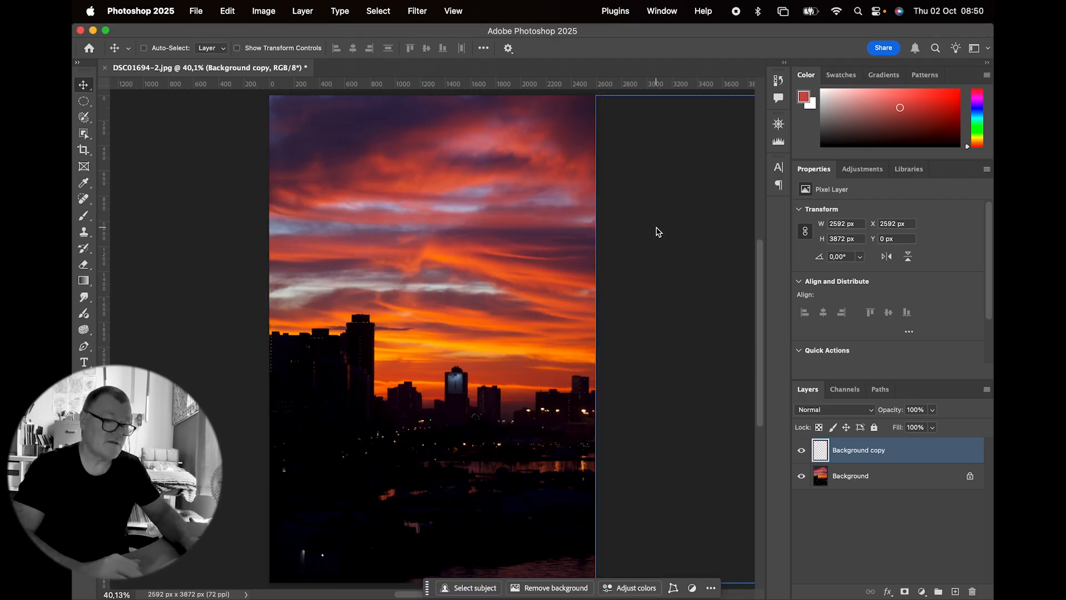
{"action": "left_click", "coordinate": [269, 15]}
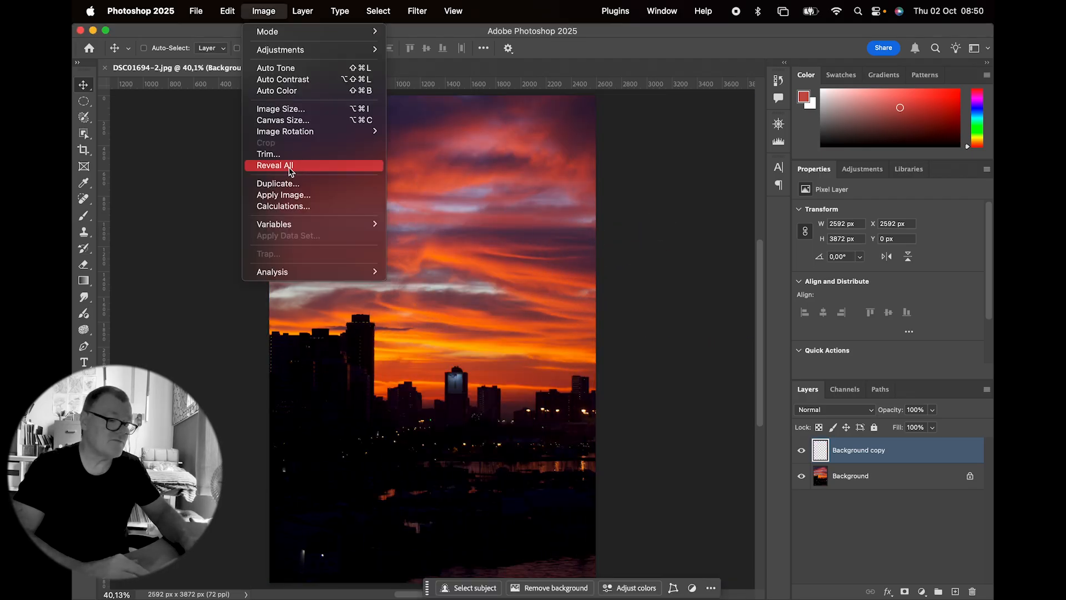
{"action": "left_click", "coordinate": [288, 166]}
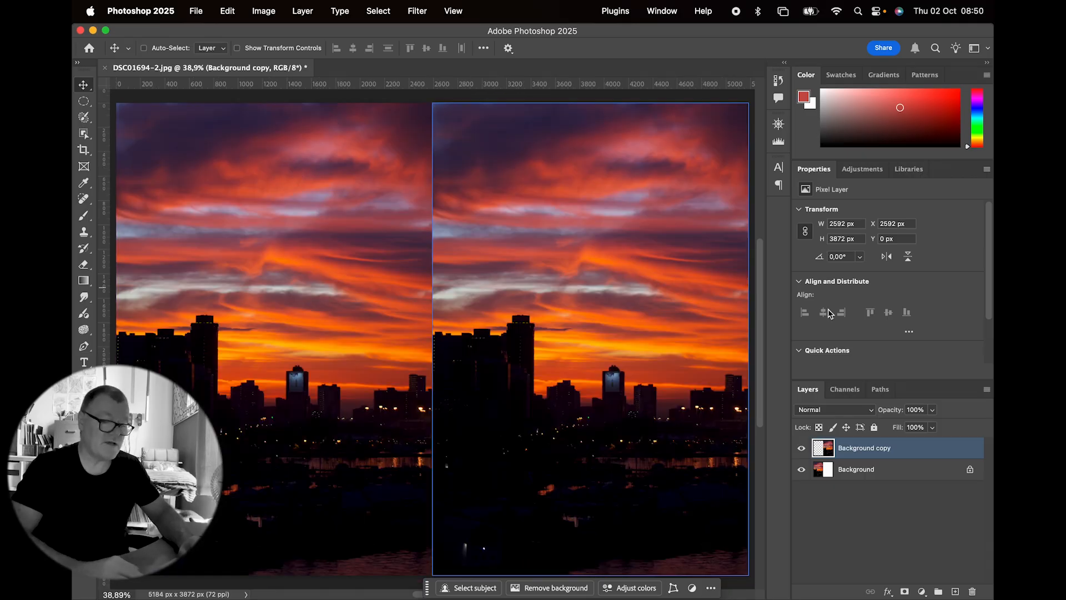
Step: Unlock the Background layer and rename it Before
{"action": "left_click", "coordinate": [969, 469]}
{"action": "double_click", "coordinate": [855, 470]}
{"action": "type", "text": "Before"}
{"action": "key", "text": "Return"}
Step: Rename the Background copy layer as After and convert it to a Smart Object
{"action": "left_click", "coordinate": [858, 448], "text": "shift"}
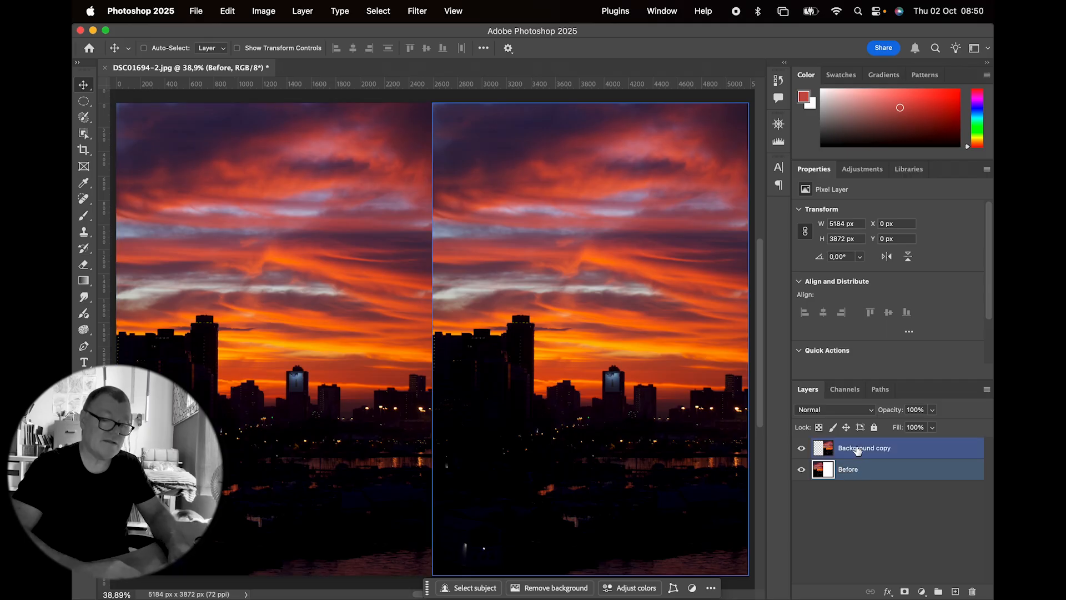
{"action": "double_click", "coordinate": [858, 449]}
{"action": "type", "text": "After"}
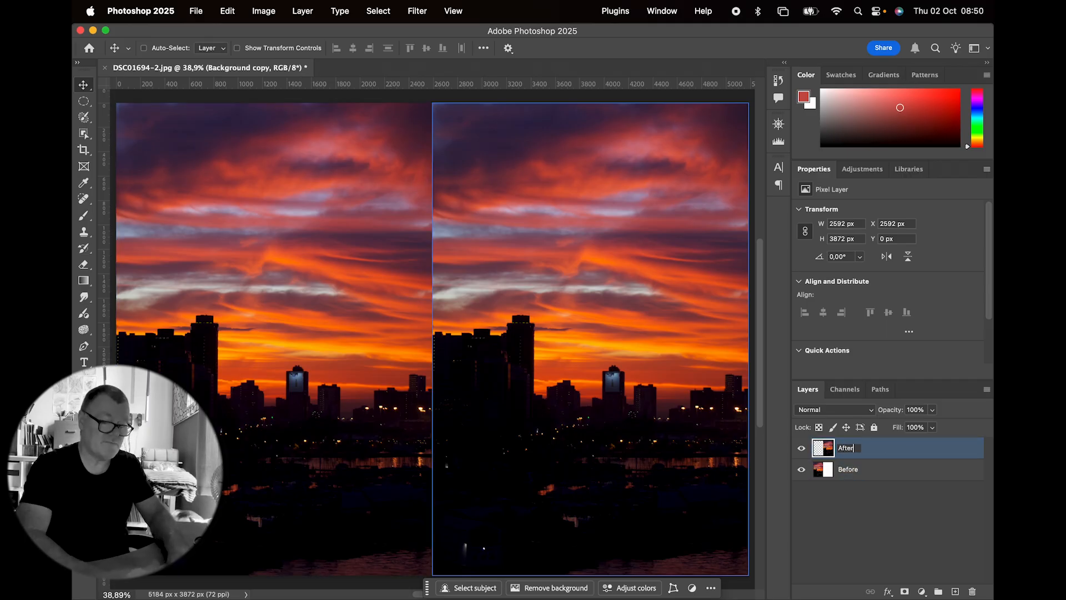
{"action": "key", "text": "Return"}
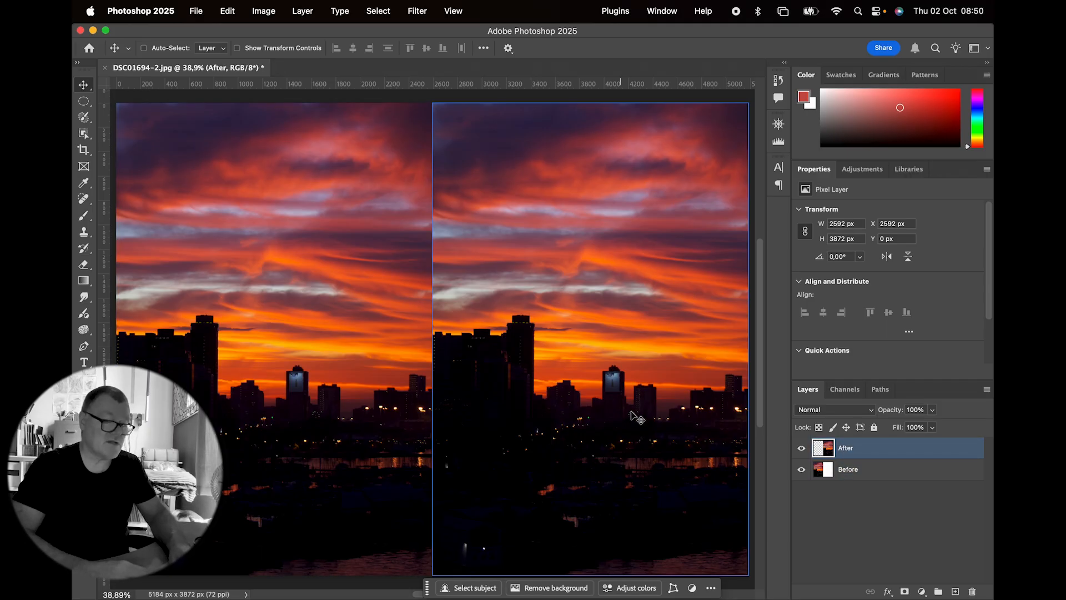
{"action": "right_click", "coordinate": [871, 448]}
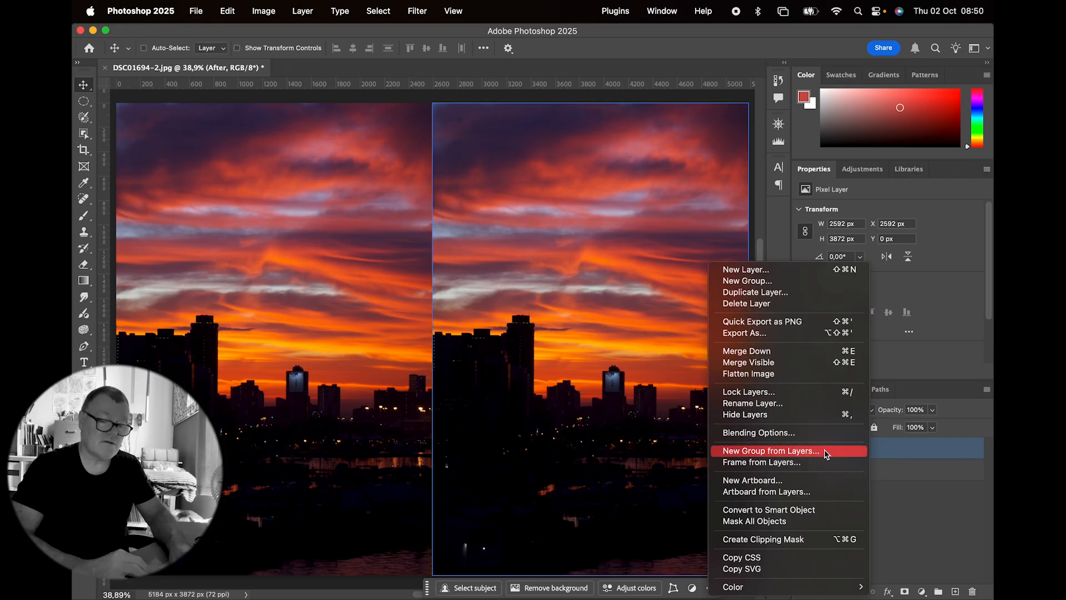
{"action": "left_click", "coordinate": [823, 509]}
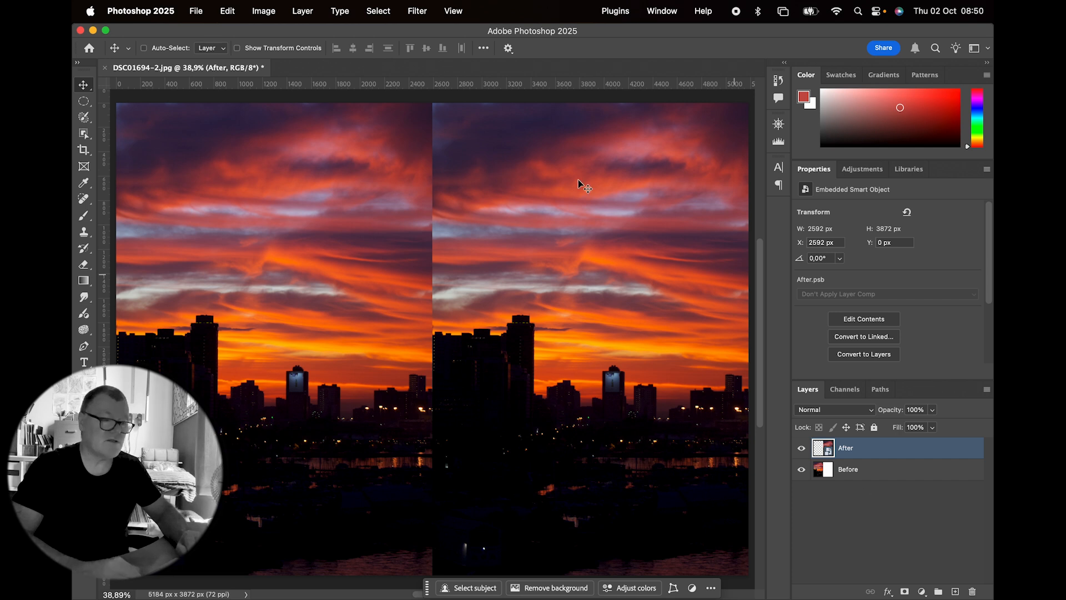
Step: Lighten the midtones of the After layer with a Levels smart filter and toggle the filter off and on to compare
{"action": "left_click", "coordinate": [266, 11]}
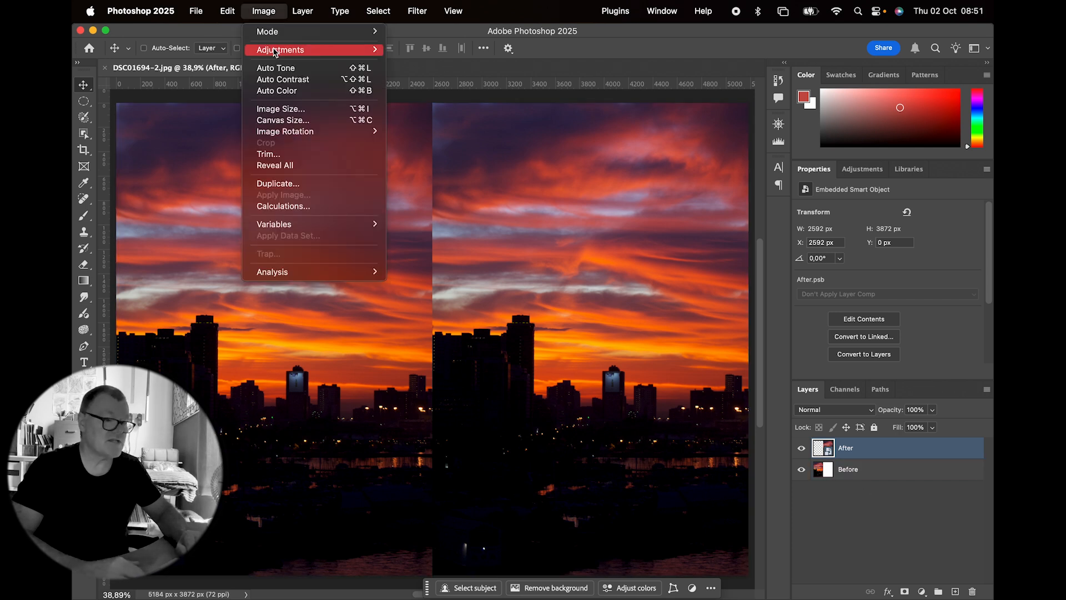
{"action": "mouse_move", "coordinate": [274, 50]}
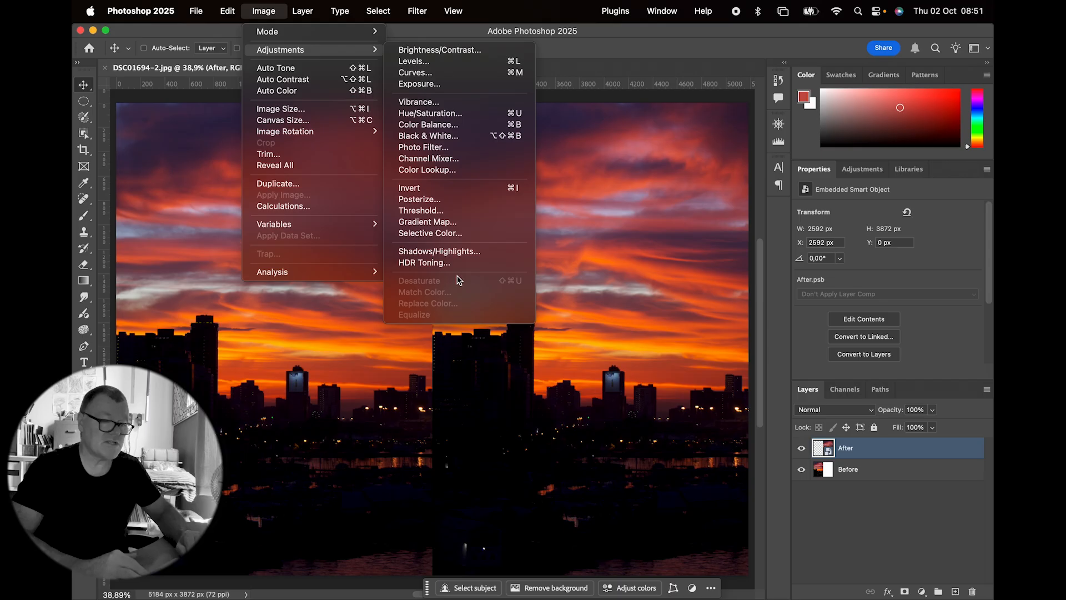
{"action": "left_click", "coordinate": [436, 62]}
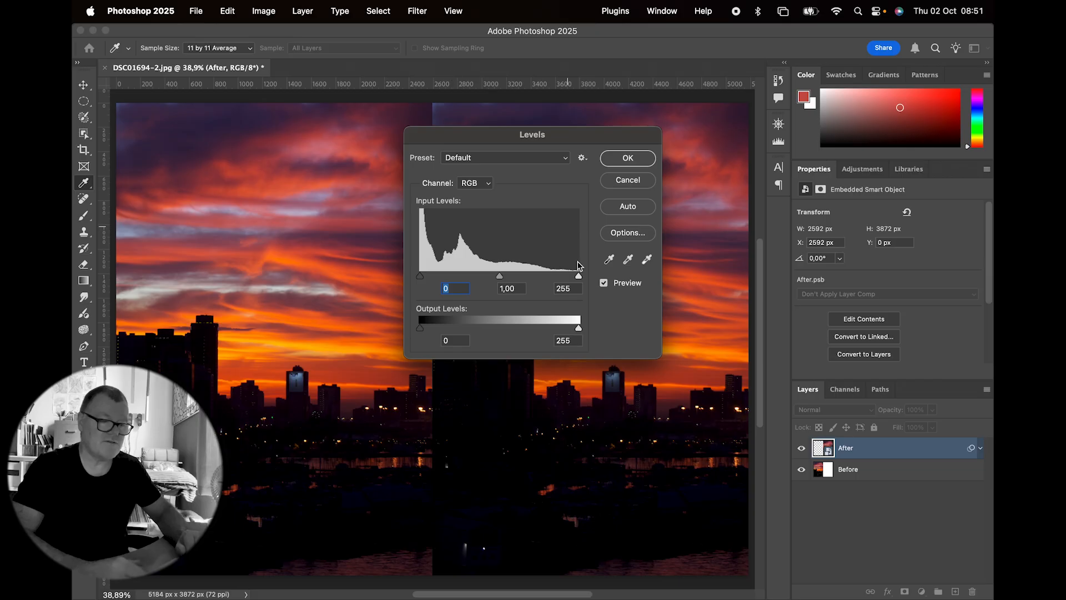
{"action": "left_click_drag", "start_coordinate": [500, 277], "coordinate": [465, 280]}
{"action": "left_click", "coordinate": [626, 158]}
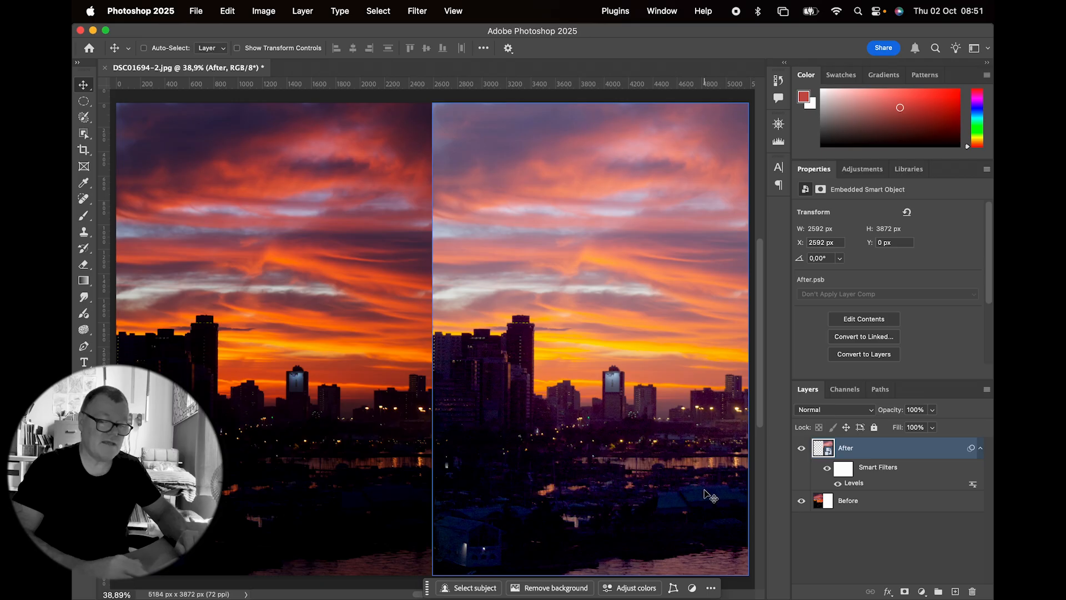
{"action": "left_click", "coordinate": [838, 484]}
{"action": "left_click", "coordinate": [838, 484]}
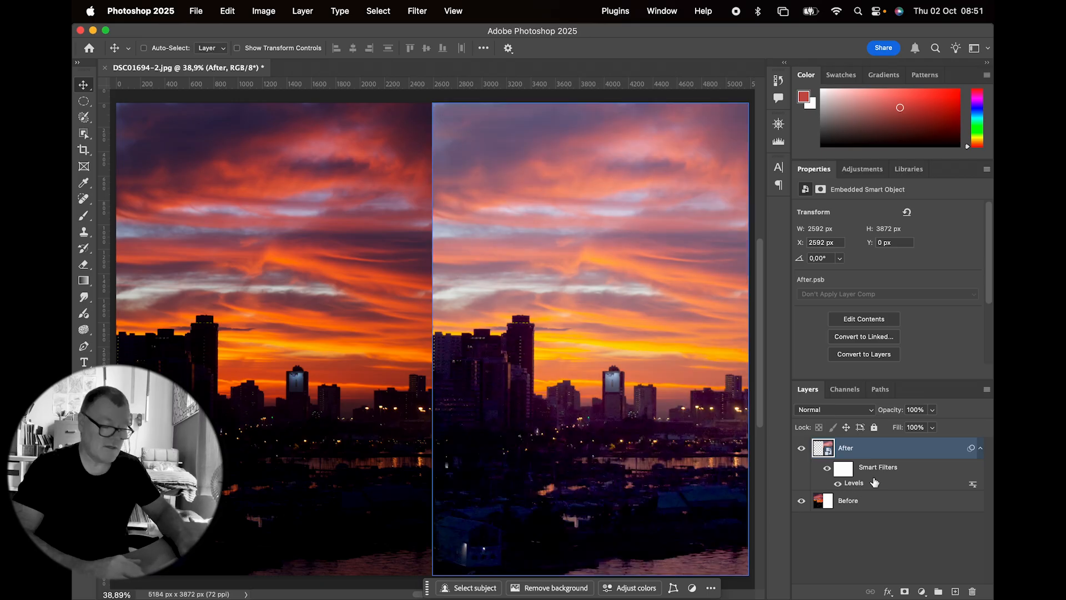
Step: Undo the Levels smart filter on the After layer
{"action": "key", "text": "super+z"}
{"action": "key", "text": "super+z"}
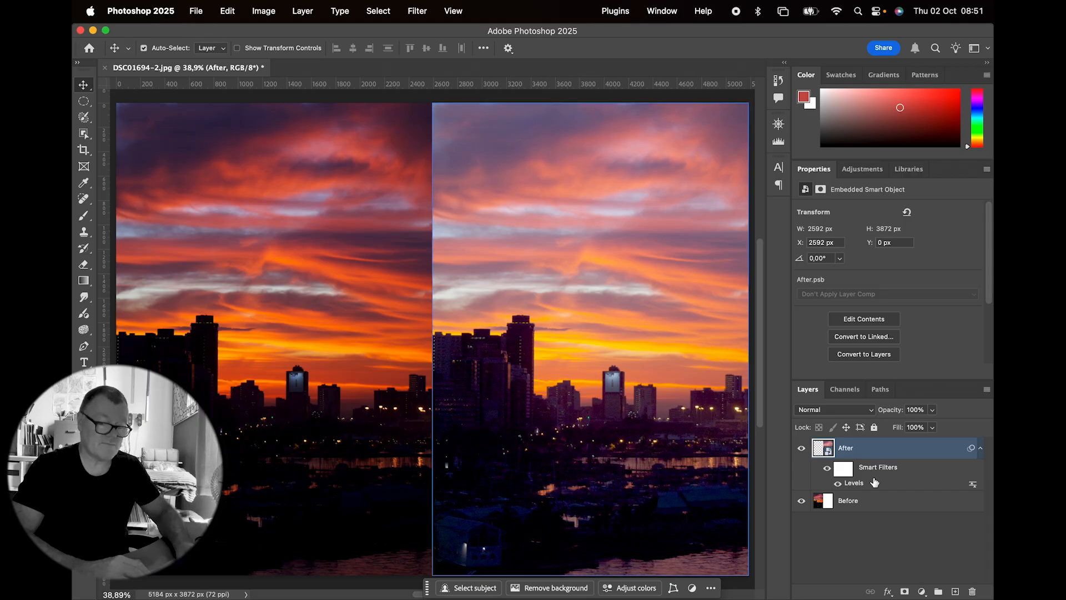
{"action": "key", "text": "super+z"}
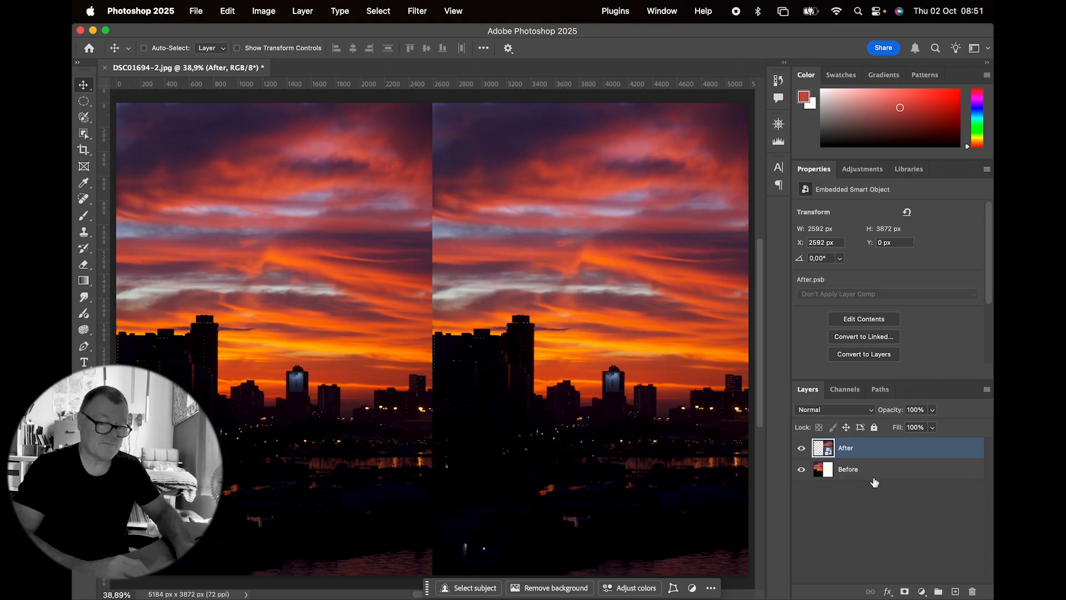
{"action": "left_click", "coordinate": [922, 592]}
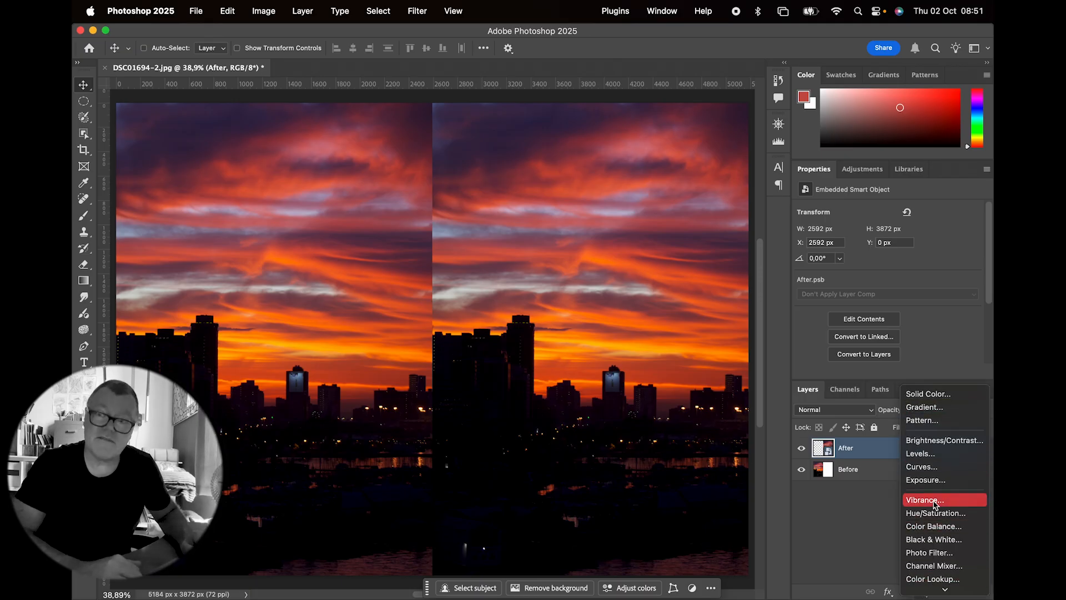
{"action": "left_click", "coordinate": [869, 494]}
{"action": "left_click", "coordinate": [266, 12]}
{"action": "left_click", "coordinate": [265, 12]}
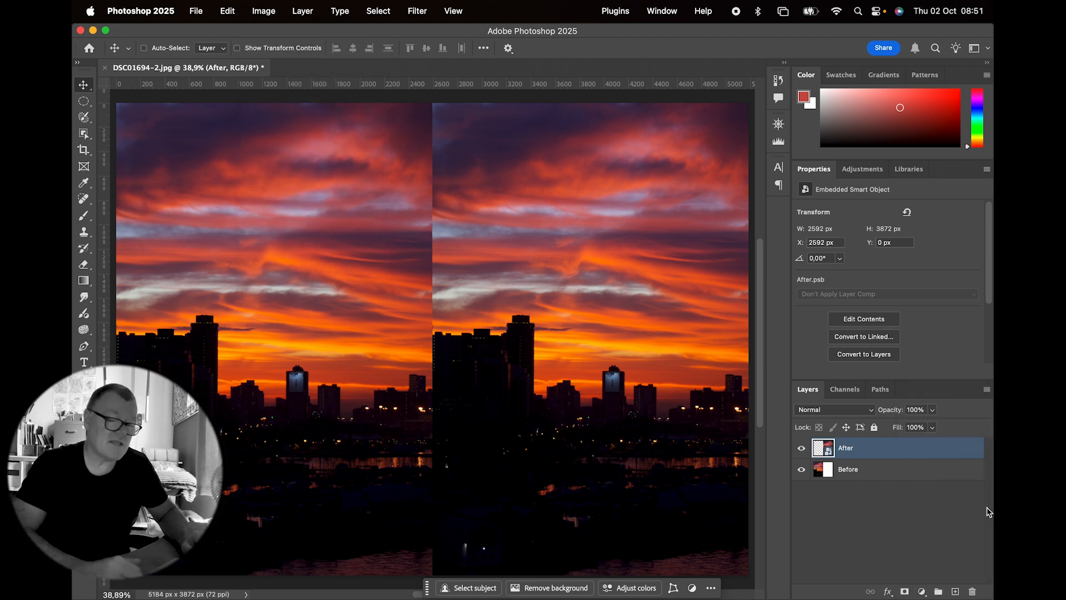
Step: Add a Levels adjustment layer above After, set its midtones to 2.51 and clip it to the After layer
{"action": "left_click", "coordinate": [921, 591]}
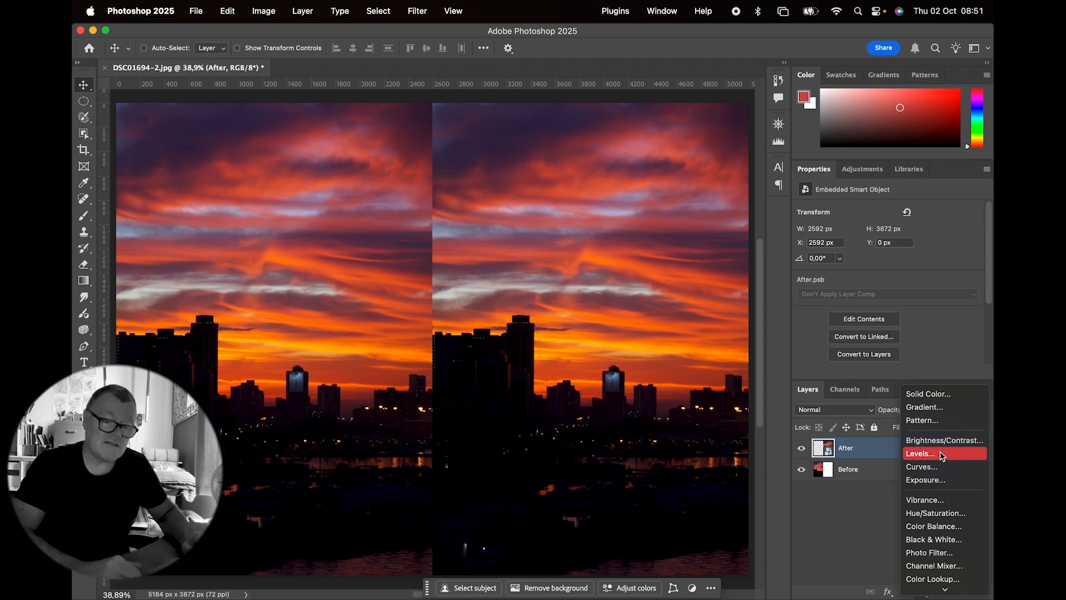
{"action": "left_click", "coordinate": [942, 454]}
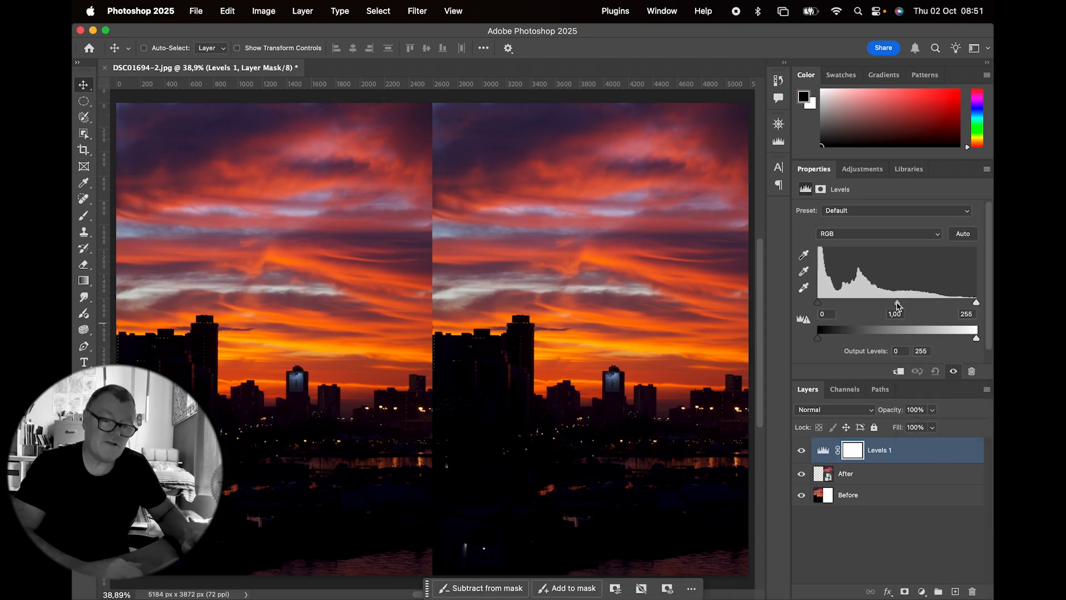
{"action": "left_click_drag", "start_coordinate": [895, 305], "coordinate": [845, 312]}
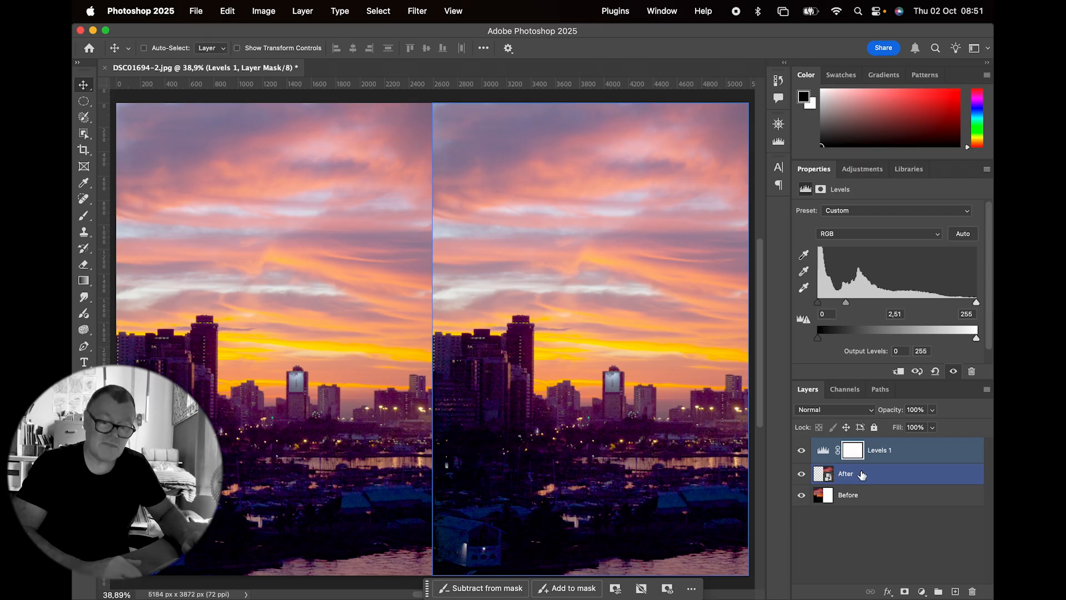
{"action": "left_click", "coordinate": [898, 461], "text": "alt"}
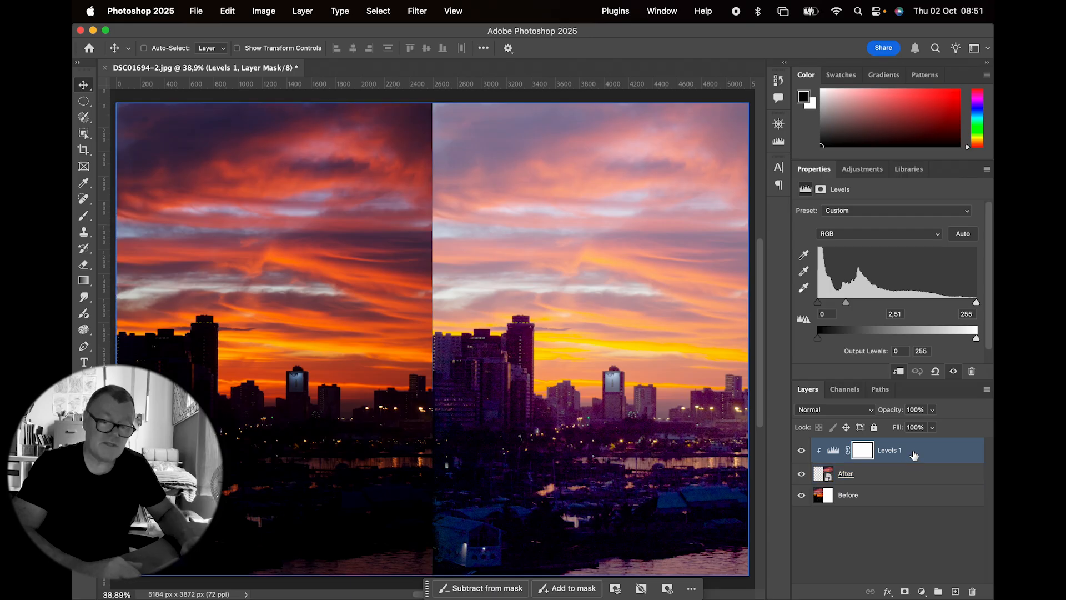
{"action": "left_click", "coordinate": [861, 480], "text": "shift"}
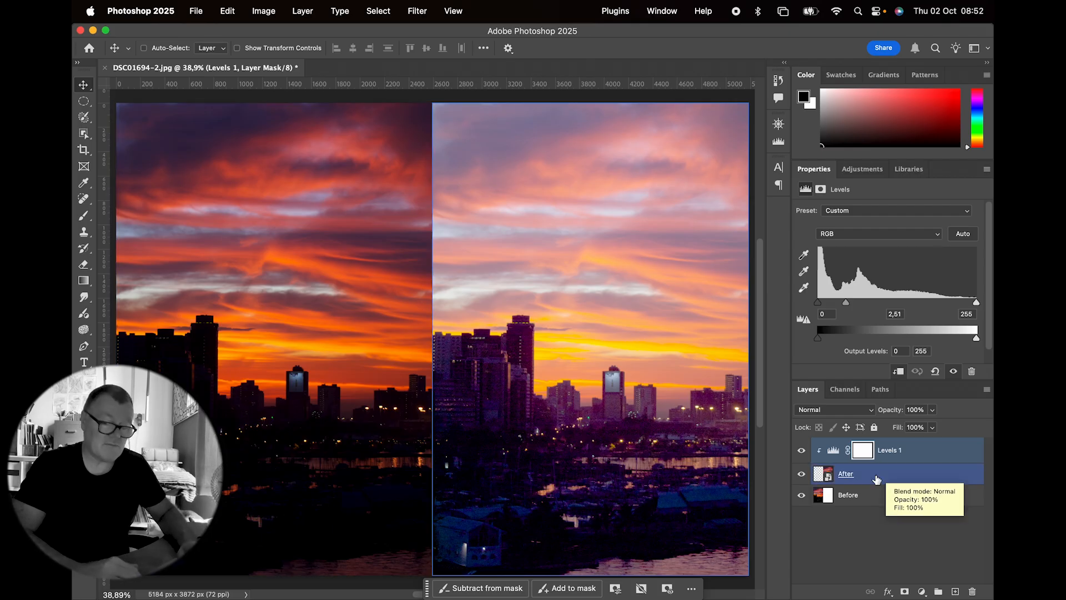
Step: Delete the Levels adjustment layer above the After layer
{"action": "key", "text": "super+alt+g"}
{"action": "key", "text": "BackSpace"}
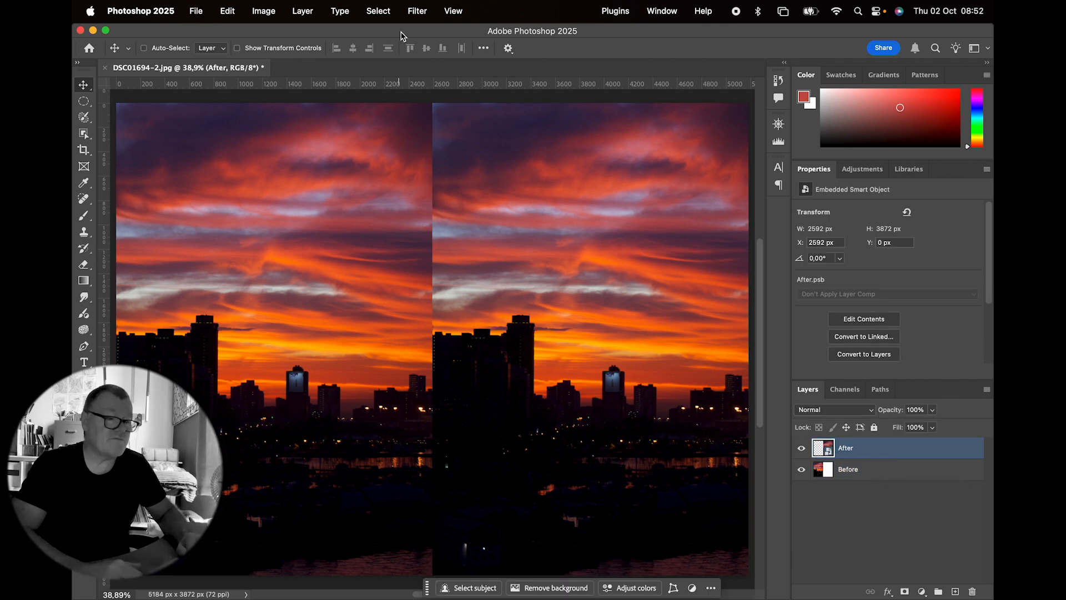
{"action": "left_click", "coordinate": [417, 11]}
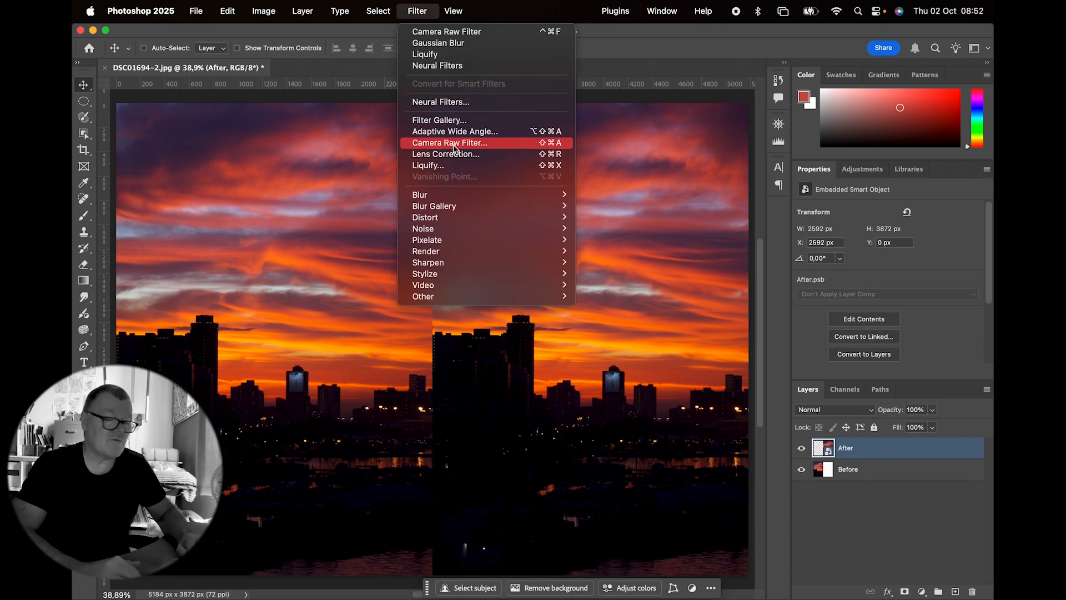
{"action": "key", "text": "Escape"}
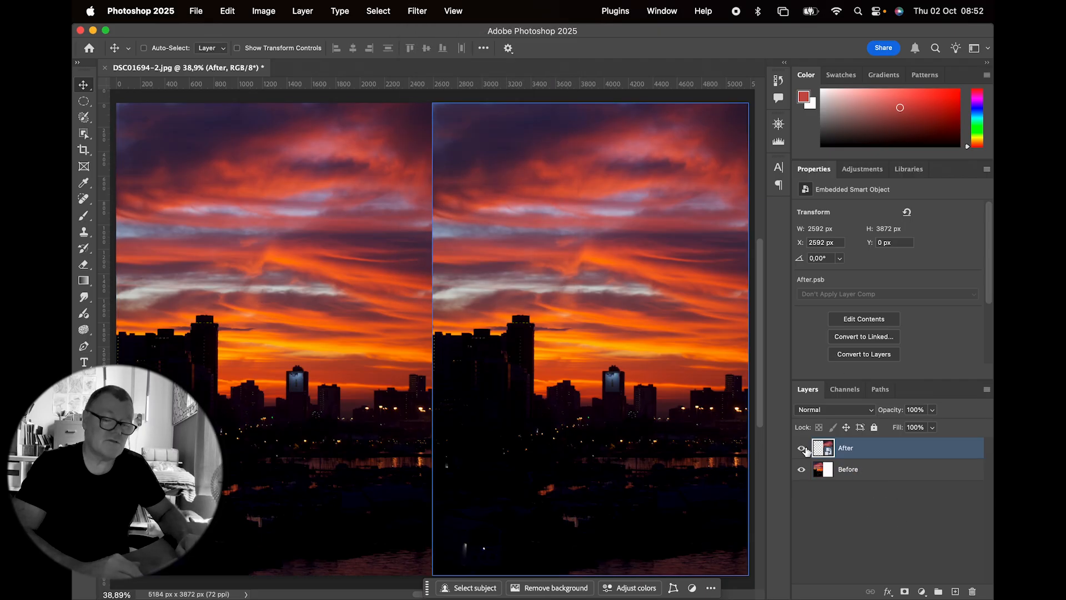
Step: Display the Histogram for the Luminosity channel and enlarge its graph
{"action": "left_click", "coordinate": [778, 144]}
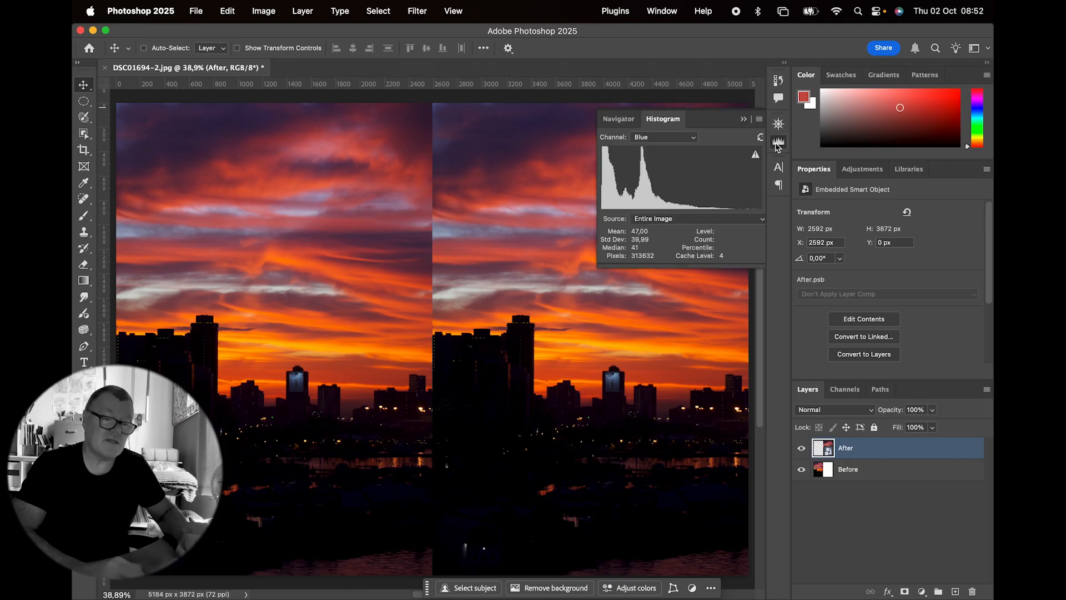
{"action": "left_click", "coordinate": [661, 12]}
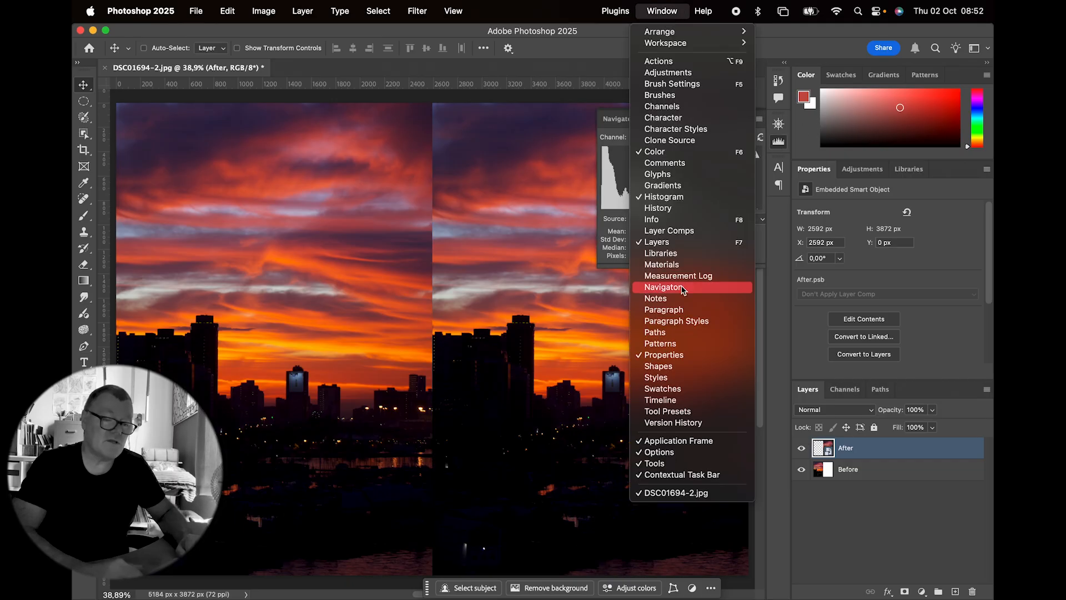
{"action": "left_click", "coordinate": [791, 240]}
{"action": "left_click", "coordinate": [759, 118]}
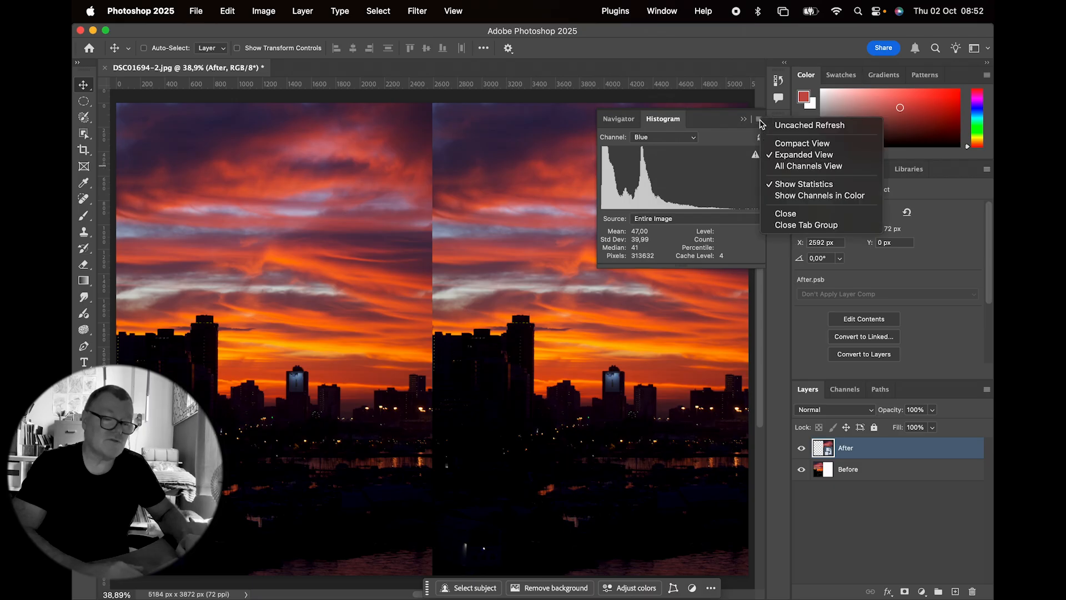
{"action": "left_click", "coordinate": [691, 170]}
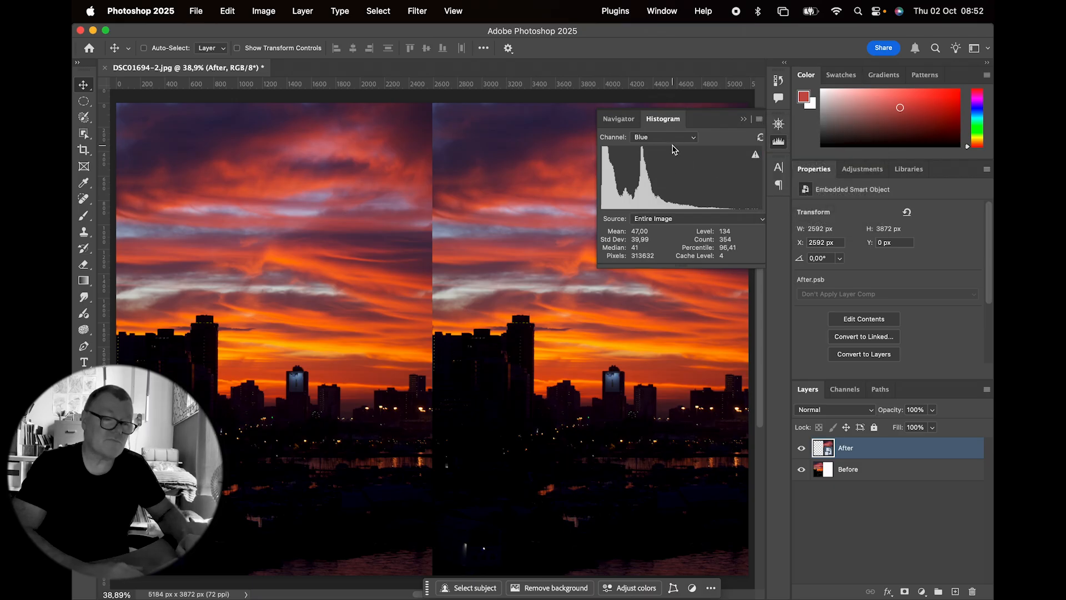
{"action": "left_click", "coordinate": [674, 138]}
{"action": "left_click", "coordinate": [667, 152]}
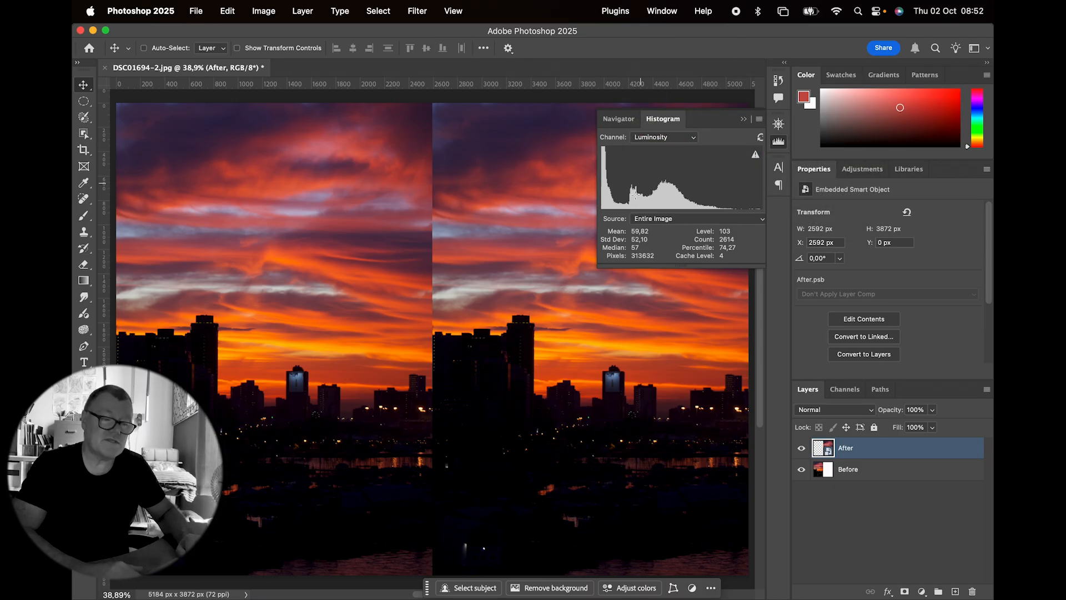
{"action": "left_click_drag", "start_coordinate": [600, 263], "coordinate": [519, 358]}
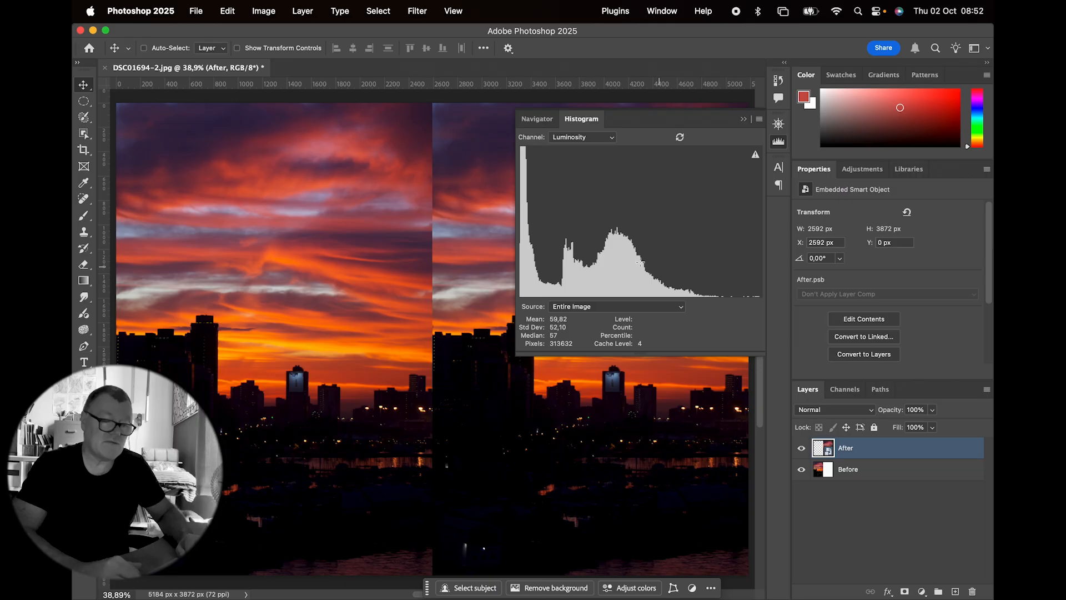
Step: Examine the shadow, midtone and highlight ranges of the Luminosity histogram
{"action": "left_click_drag", "start_coordinate": [543, 276], "coordinate": [513, 272]}
{"action": "left_click_drag", "start_coordinate": [735, 284], "coordinate": [769, 286]}
{"action": "left_click_drag", "start_coordinate": [554, 274], "coordinate": [613, 280]}
{"action": "left_click_drag", "start_coordinate": [727, 293], "coordinate": [687, 289]}
{"action": "left_click_drag", "start_coordinate": [589, 271], "coordinate": [684, 286]}
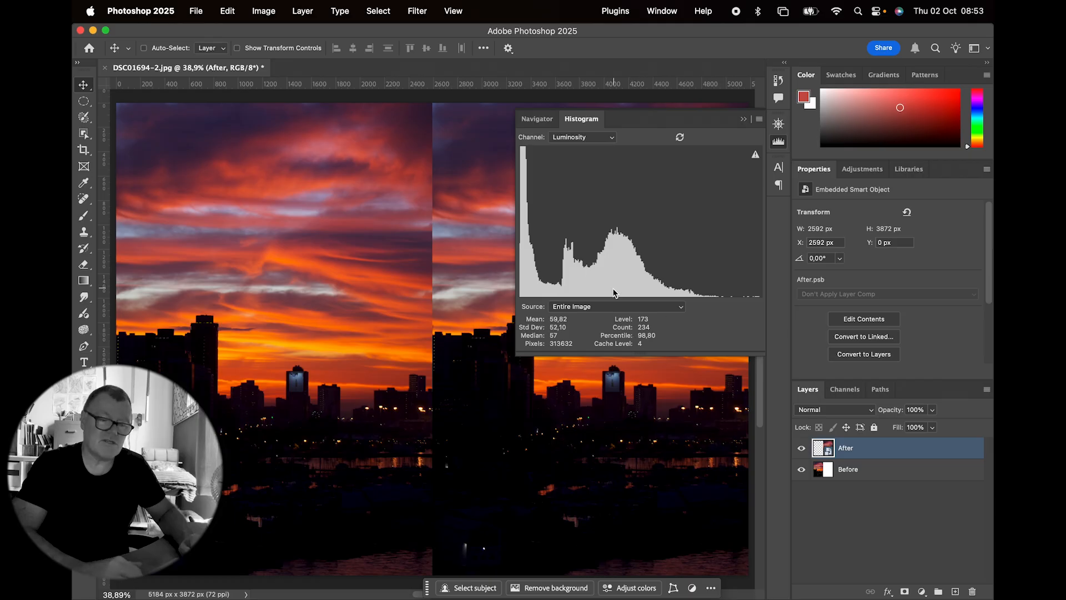
Step: Examine the Red, Green, Blue and Colors channel distributions in the Histogram
{"action": "left_click", "coordinate": [595, 139]}
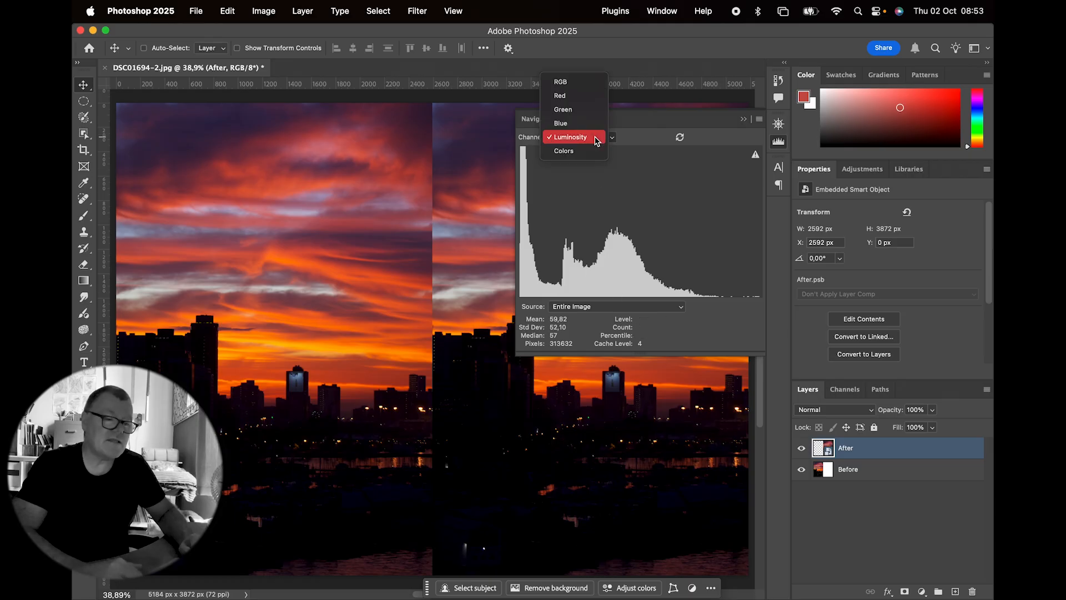
{"action": "left_click", "coordinate": [587, 97]}
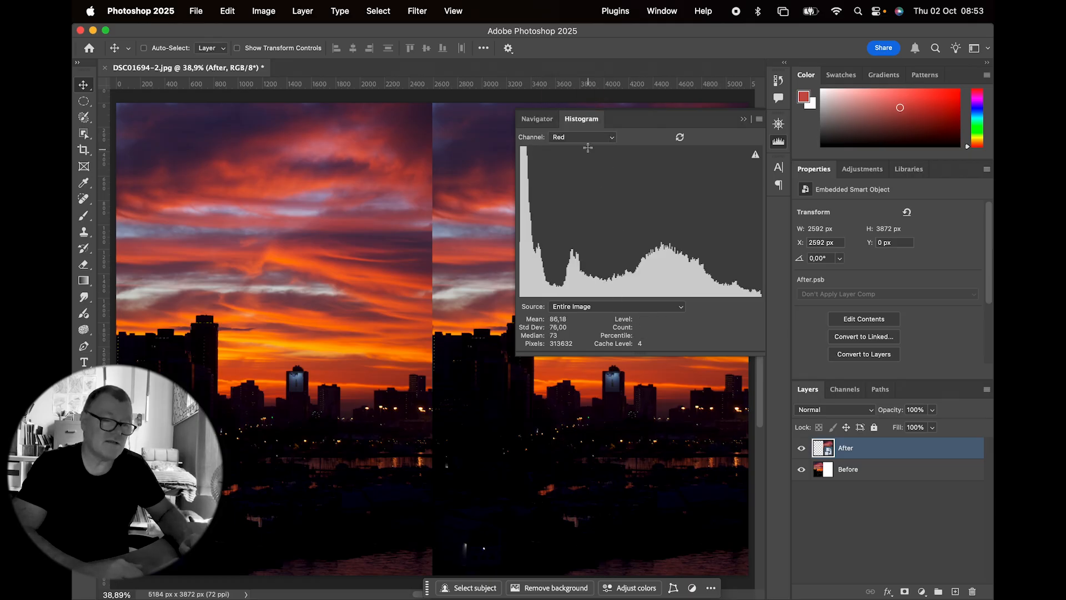
{"action": "left_click", "coordinate": [588, 137]}
{"action": "left_click", "coordinate": [587, 142]}
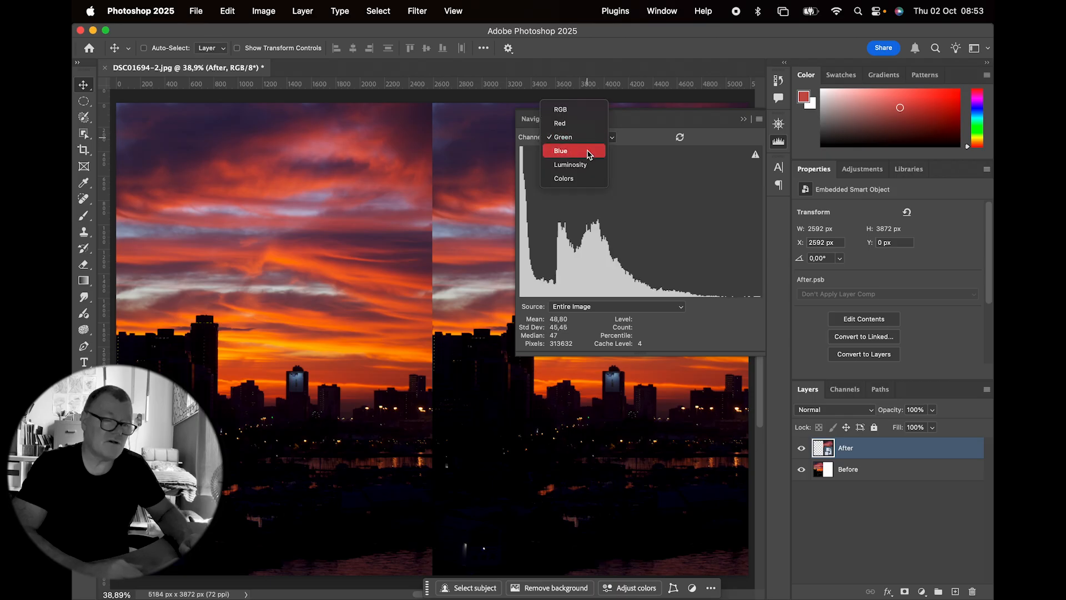
{"action": "left_click", "coordinate": [588, 150]}
{"action": "left_click", "coordinate": [585, 143]}
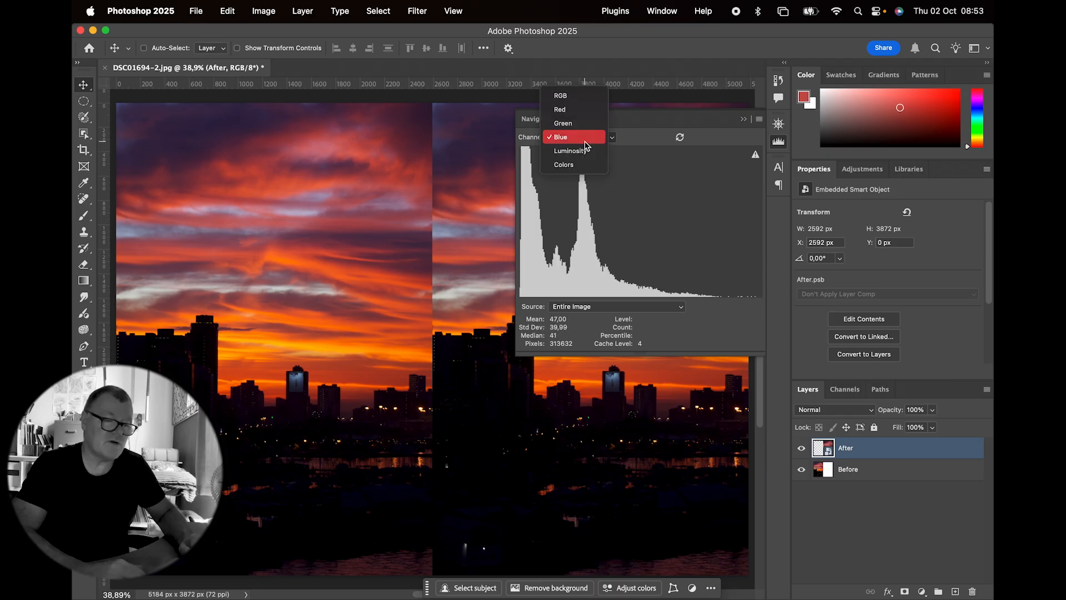
{"action": "left_click", "coordinate": [585, 166]}
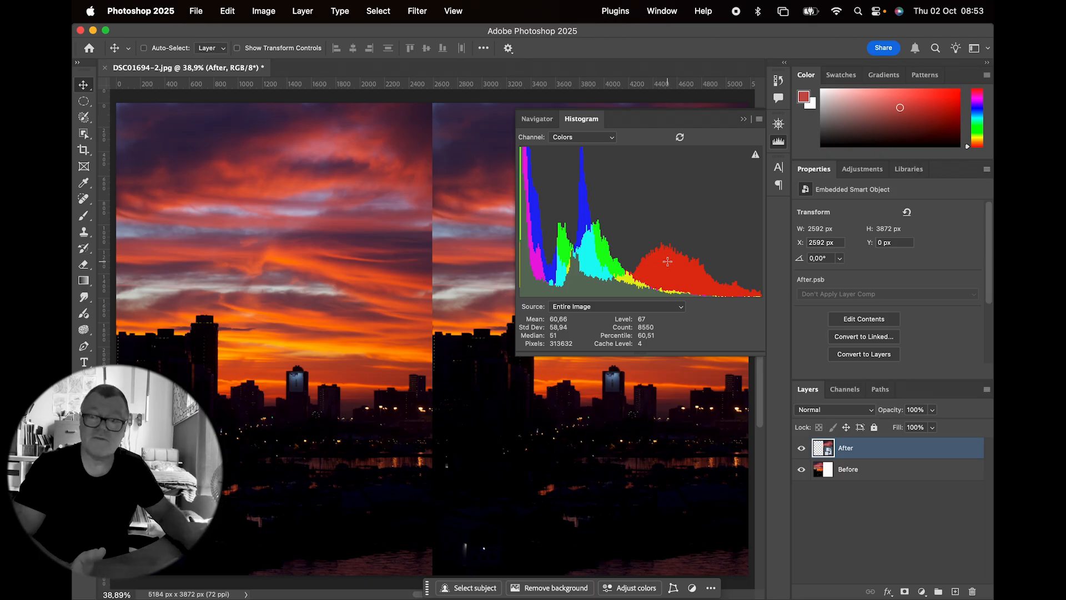
Step: Return the Histogram to the Luminosity channel and collapse it
{"action": "left_click", "coordinate": [584, 137]}
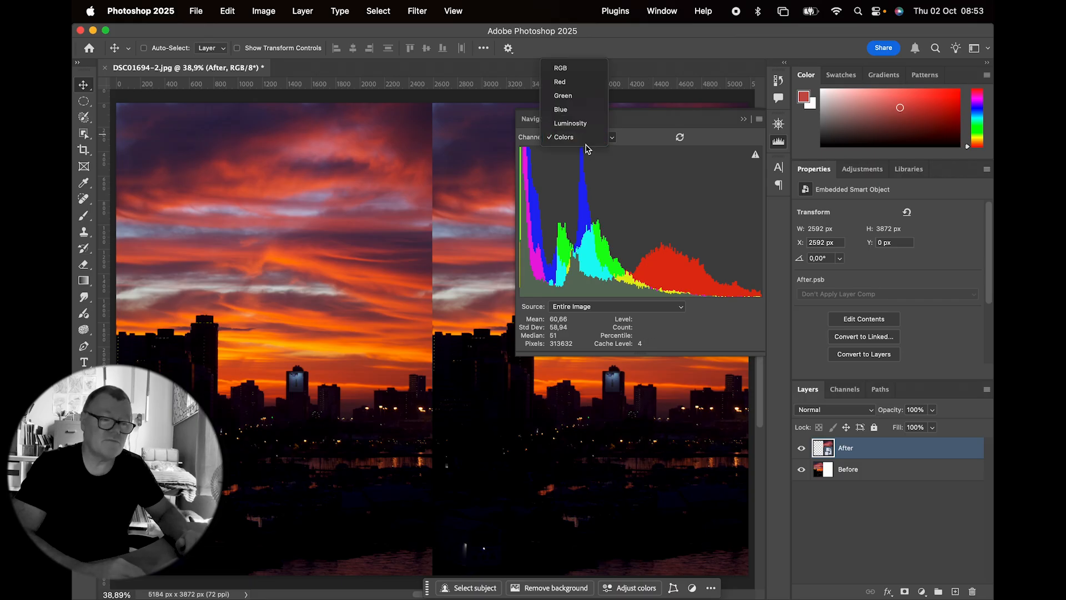
{"action": "left_click", "coordinate": [572, 123]}
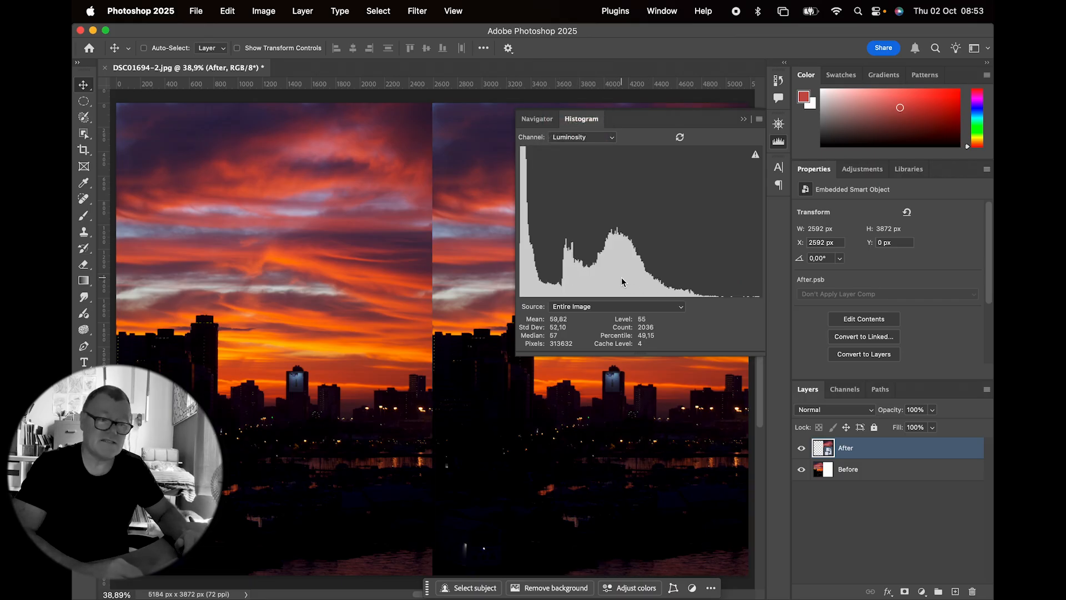
{"action": "left_click", "coordinate": [745, 121]}
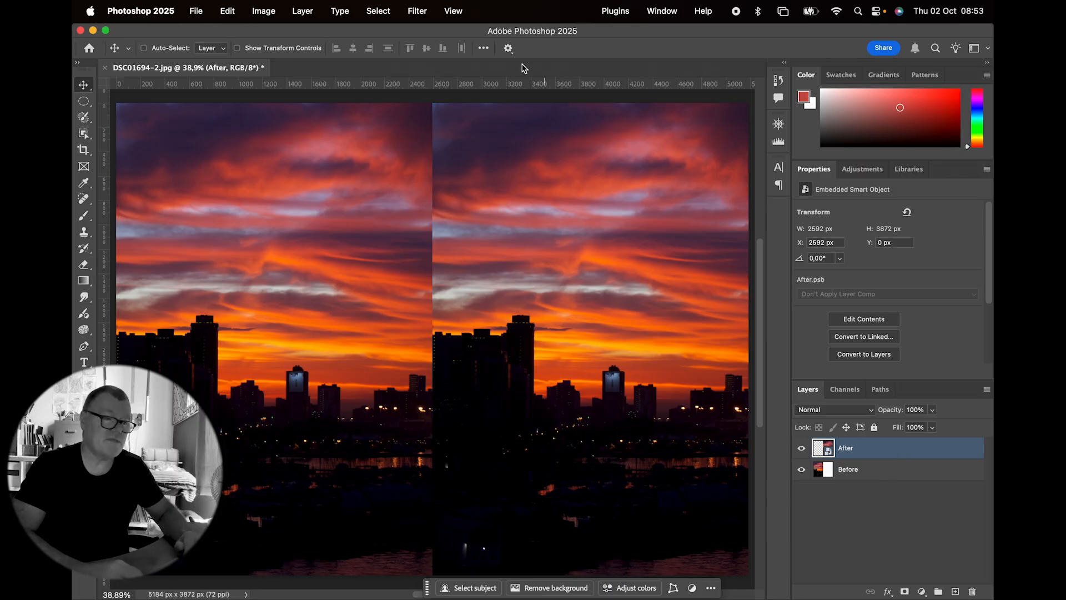
Step: In a Camera Raw Filter on the After layer, set Exposure +0.50, Contrast +19, Highlights -19, Shadows +14 and Blacks -17
{"action": "left_click", "coordinate": [416, 11]}
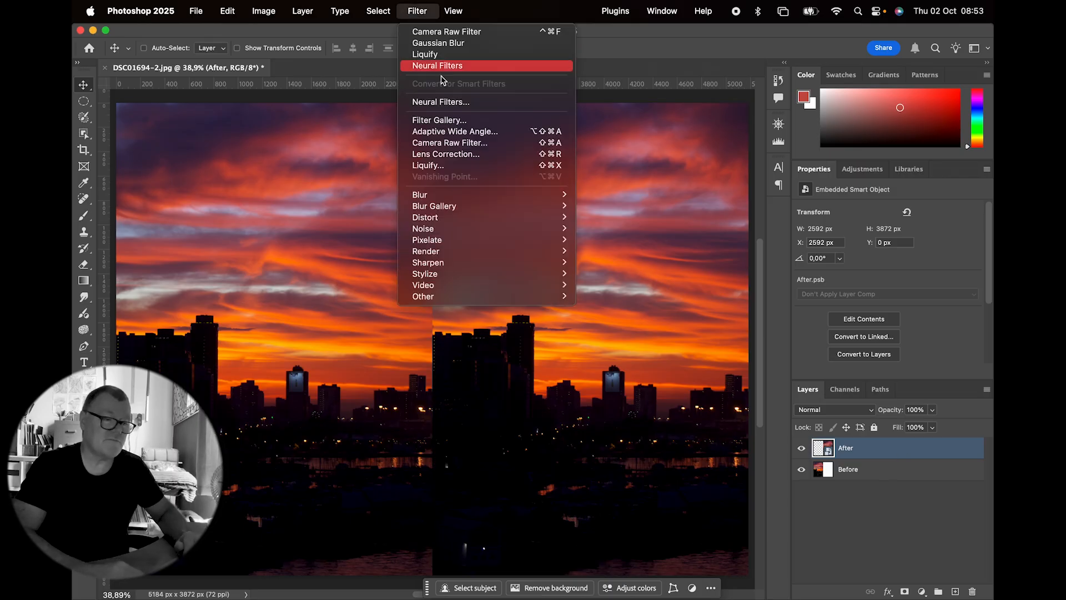
{"action": "left_click", "coordinate": [457, 146]}
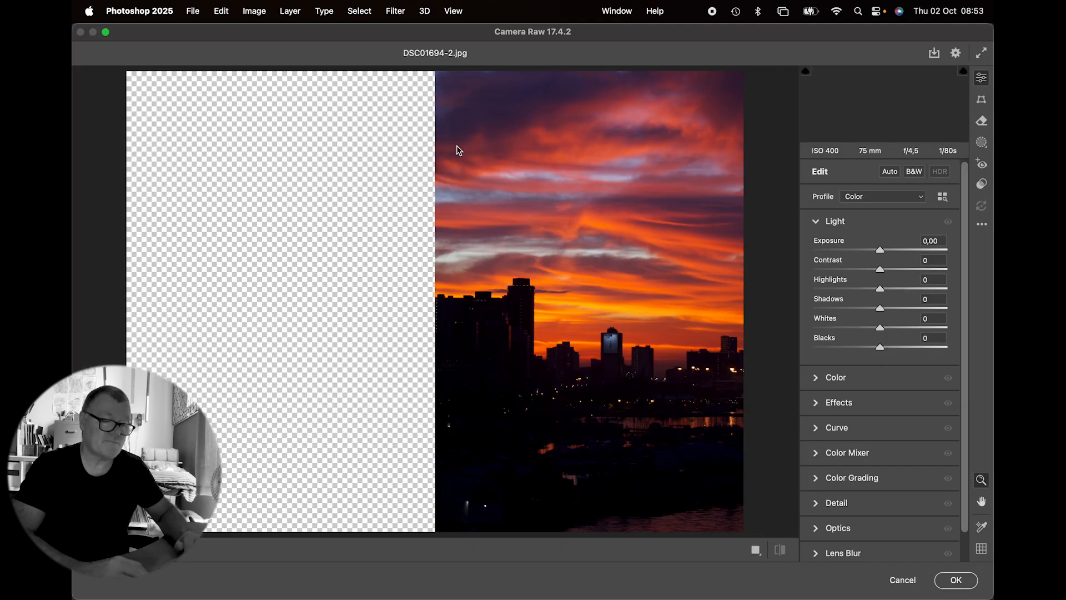
{"action": "left_click", "coordinate": [818, 225]}
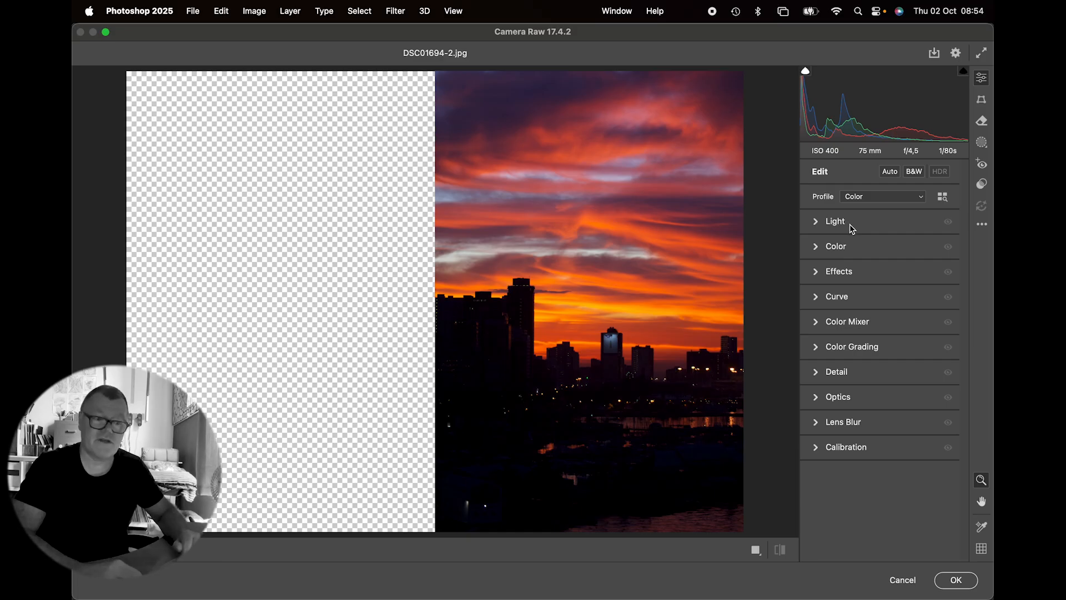
{"action": "left_click", "coordinate": [821, 222]}
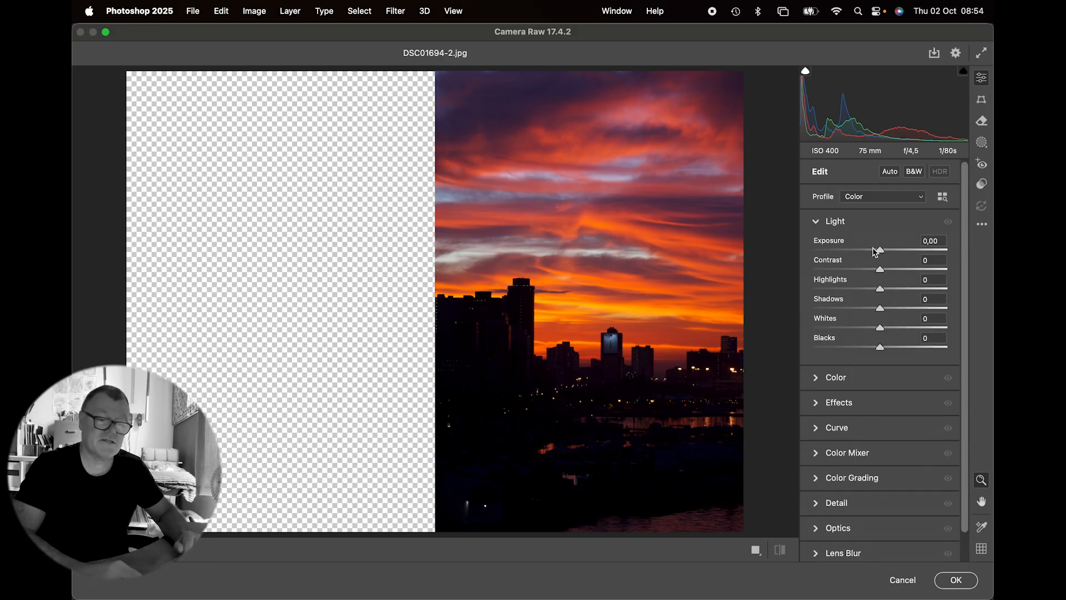
{"action": "left_click_drag", "start_coordinate": [882, 252], "coordinate": [887, 256]}
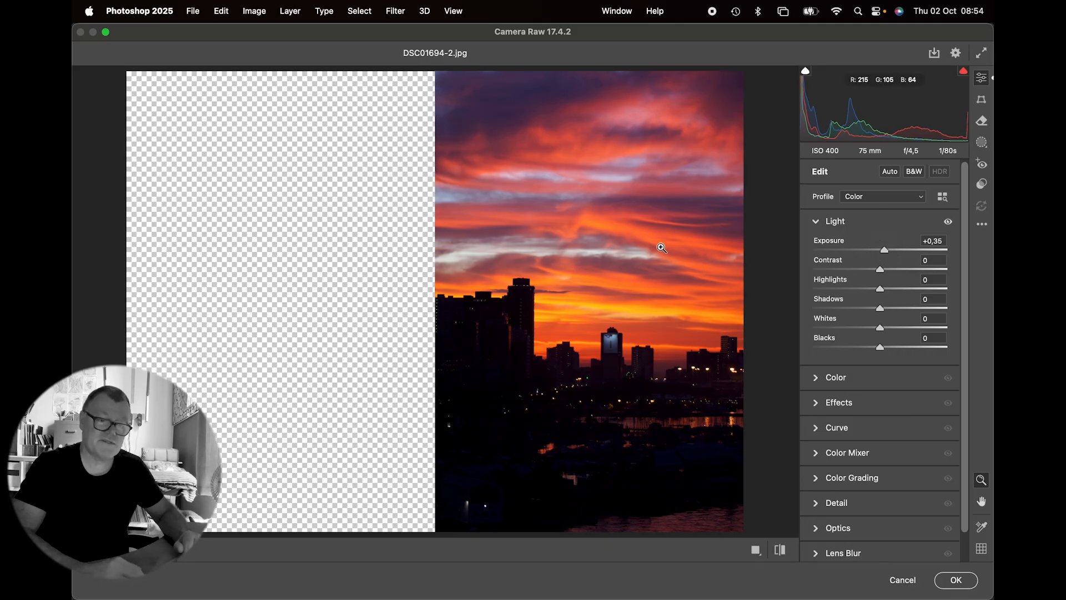
{"action": "left_click_drag", "start_coordinate": [885, 250], "coordinate": [870, 291]}
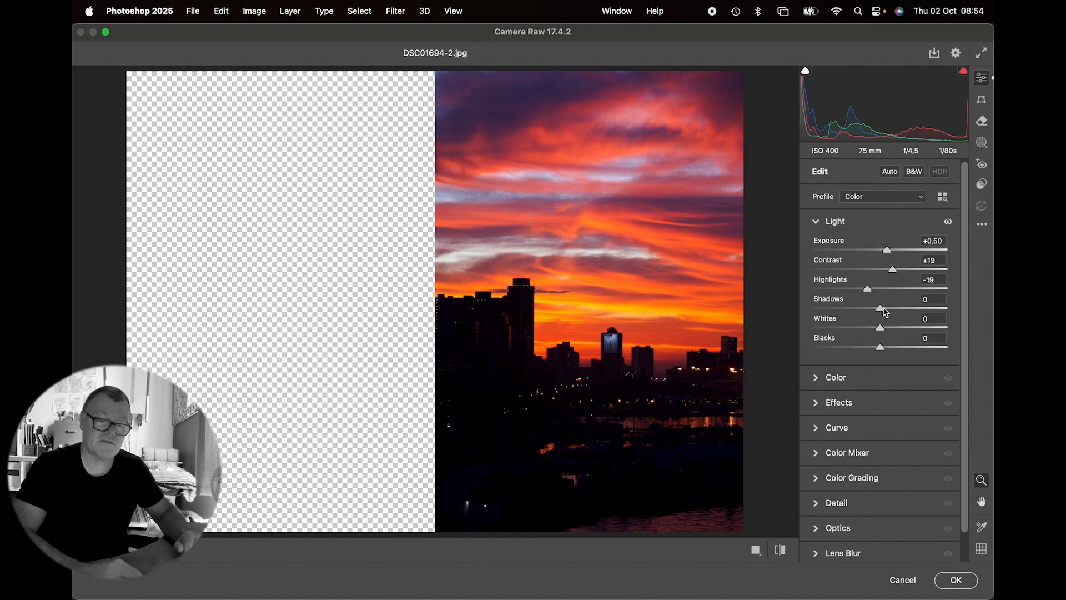
{"action": "mouse_move", "coordinate": [879, 309]}
{"action": "left_mouse_down"}
{"action": "mouse_move", "coordinate": [897, 308]}
{"action": "mouse_move", "coordinate": [888, 311]}
{"action": "left_mouse_up"}
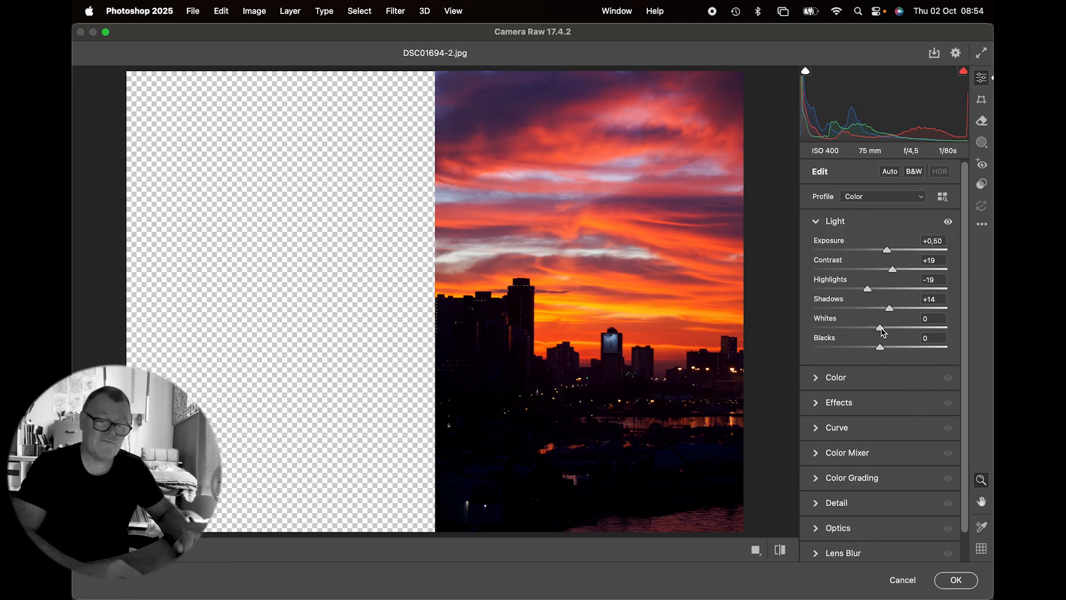
{"action": "left_click_drag", "start_coordinate": [879, 348], "coordinate": [869, 348]}
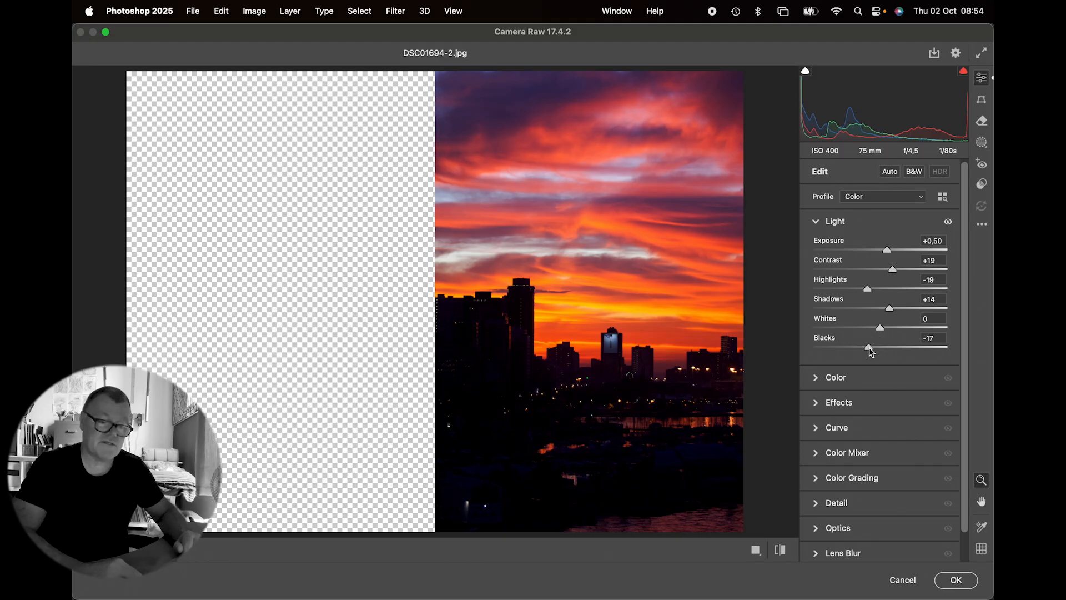
Step: Set the filter's Vibrance to -15 and Temperature to +20, with Texture +10 and Clarity +9
{"action": "left_click", "coordinate": [817, 378]}
{"action": "left_click_drag", "start_coordinate": [880, 335], "coordinate": [870, 336]}
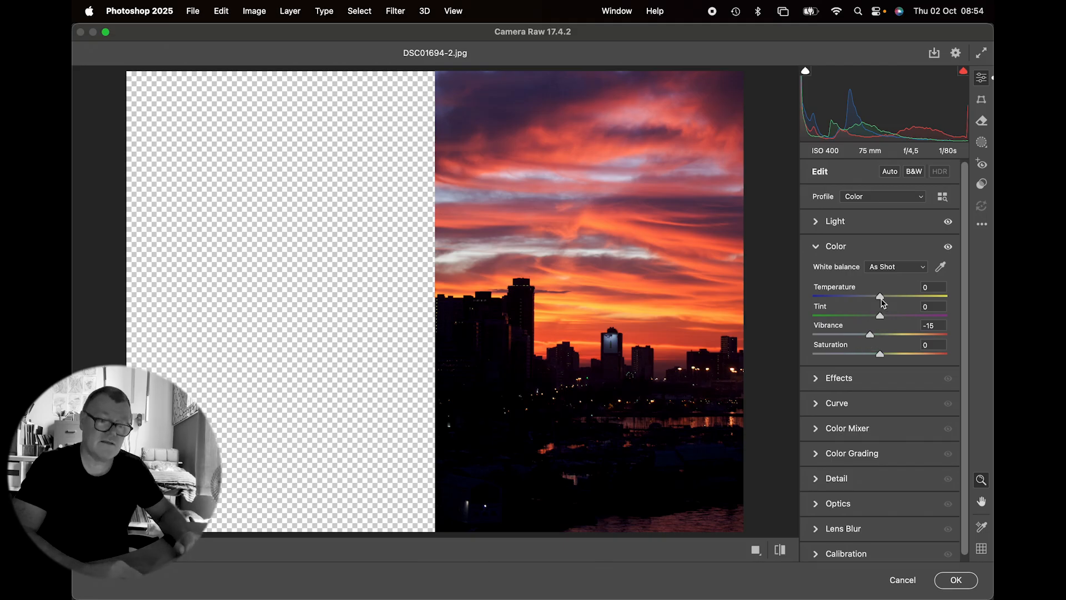
{"action": "left_click_drag", "start_coordinate": [881, 298], "coordinate": [893, 299]}
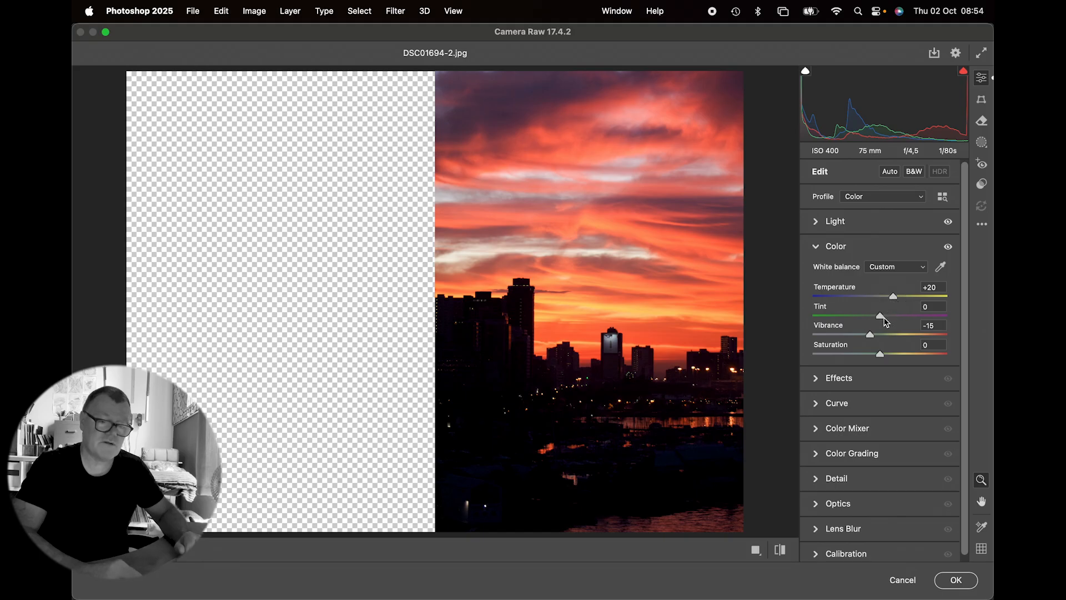
{"action": "left_click", "coordinate": [817, 379]}
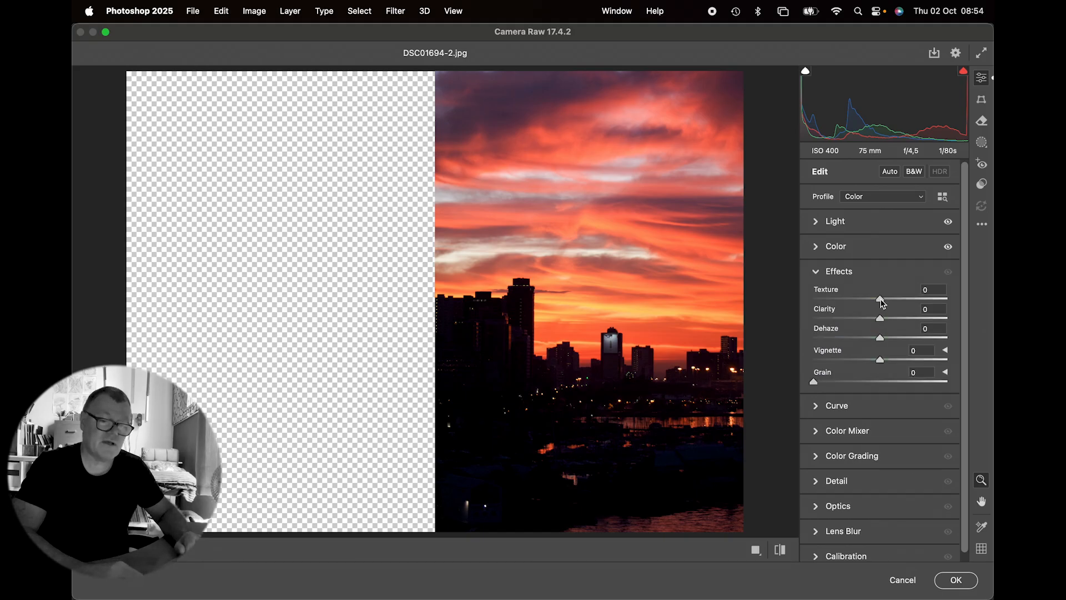
{"action": "left_click_drag", "start_coordinate": [880, 300], "coordinate": [887, 320]}
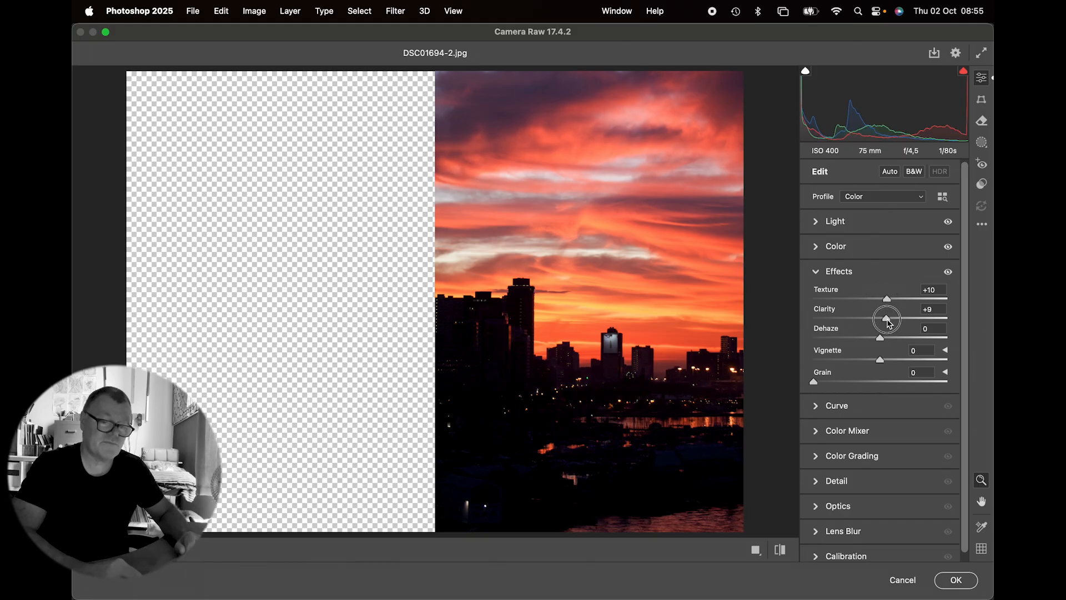
Step: Apply the Camera Raw Filter to the After layer and compare the photo with and without its adjustments
{"action": "left_click", "coordinate": [780, 550]}
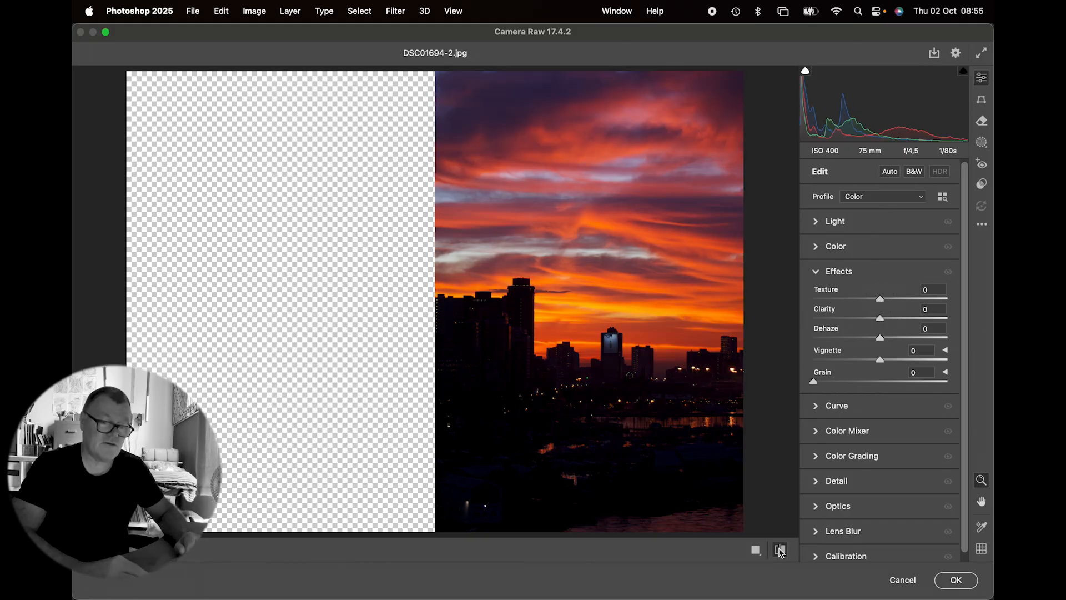
{"action": "left_click", "coordinate": [780, 549]}
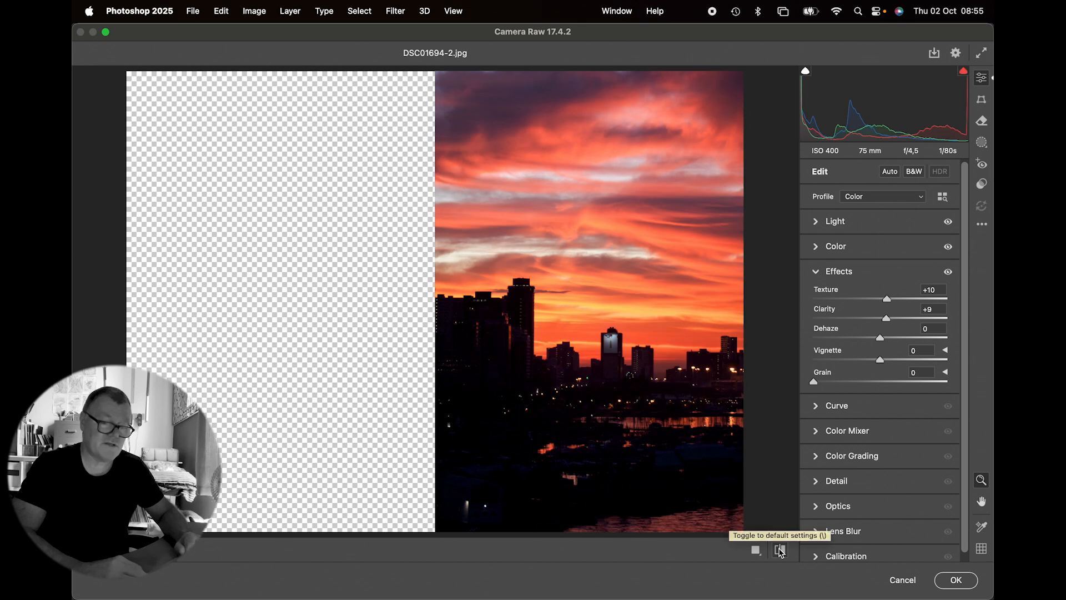
{"action": "left_click", "coordinate": [780, 549]}
{"action": "left_click", "coordinate": [779, 550]}
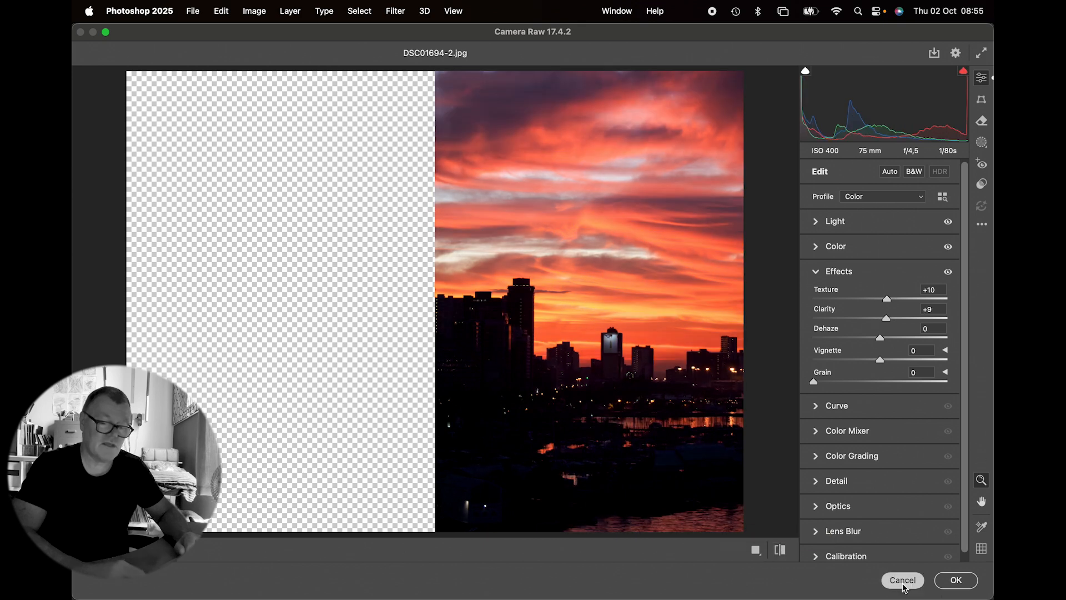
{"action": "left_click", "coordinate": [960, 584]}
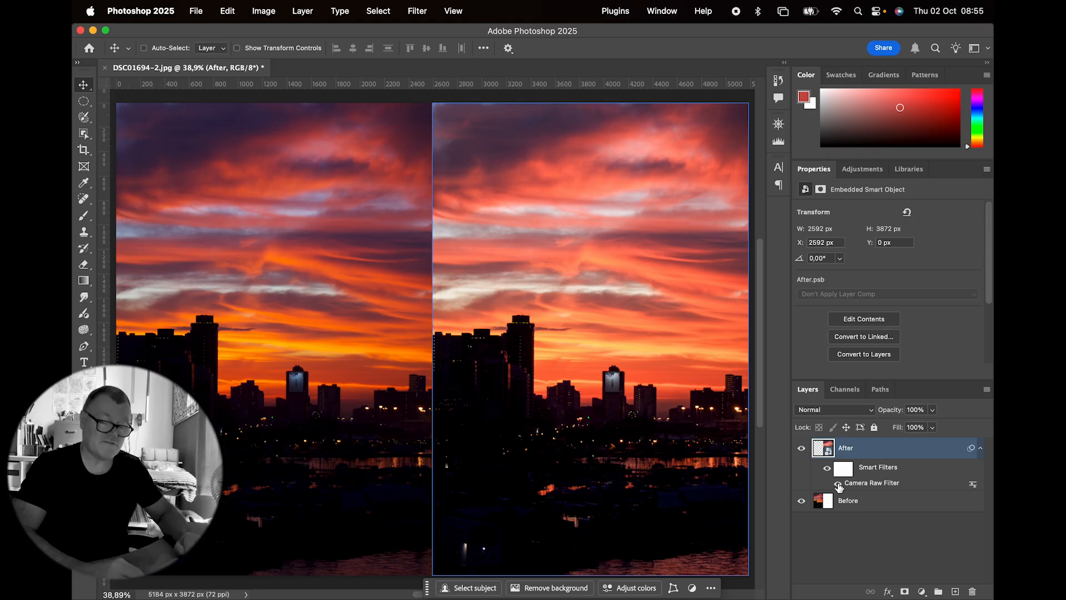
{"action": "left_click", "coordinate": [839, 485]}
{"action": "left_click", "coordinate": [837, 482]}
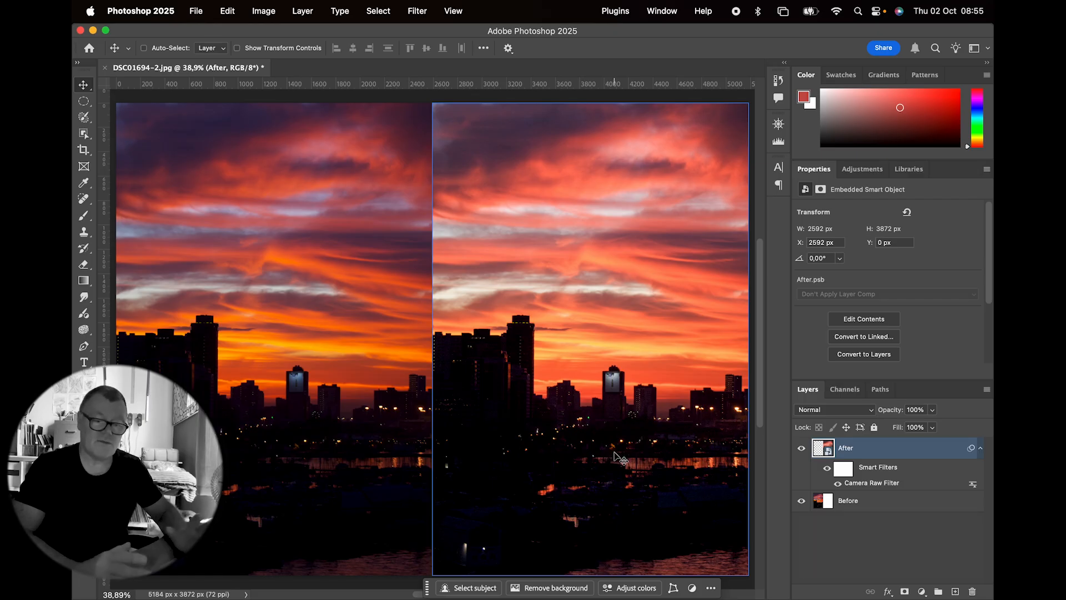
Step: Try brushing a mask over the dark city in the After layer's Camera Raw Filter and raising its Exposure to +3.35
{"action": "double_click", "coordinate": [865, 483]}
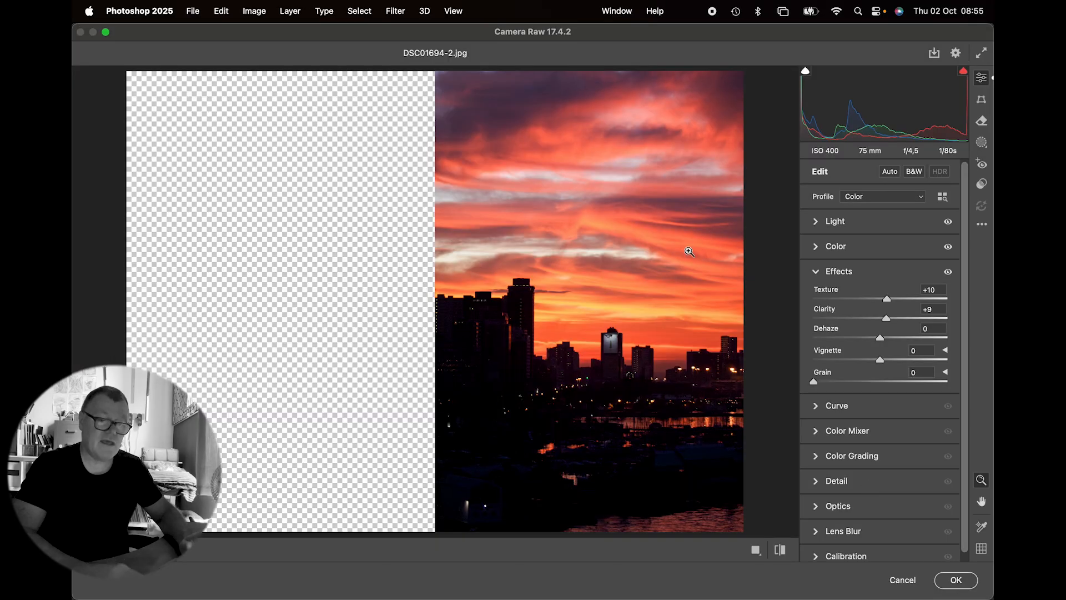
{"action": "left_click", "coordinate": [981, 142]}
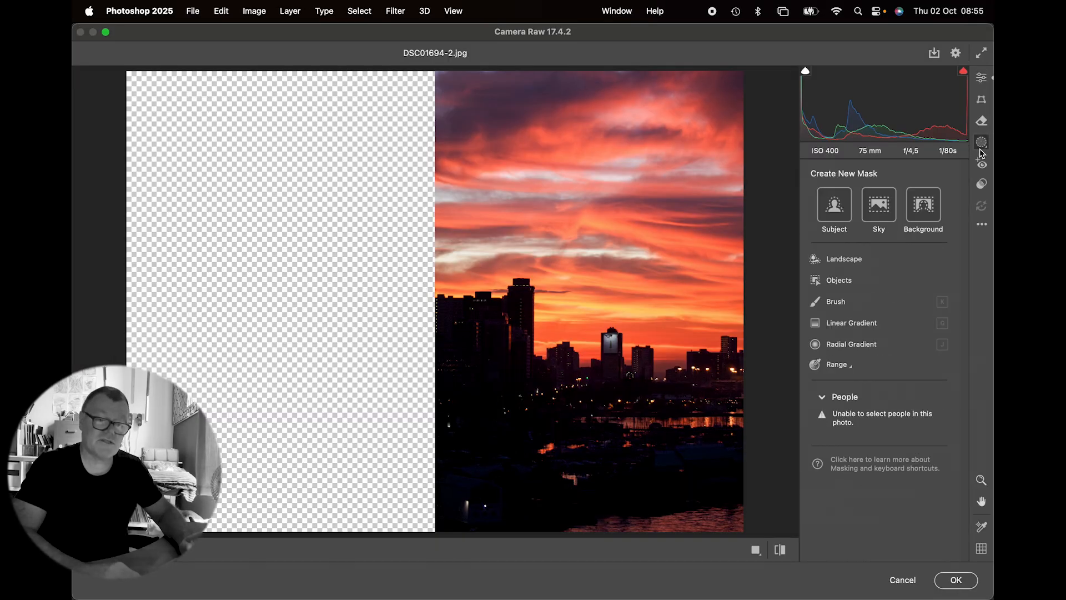
{"action": "left_click", "coordinate": [813, 303]}
{"action": "mouse_move", "coordinate": [512, 441]}
{"action": "left_mouse_down"}
{"action": "mouse_move", "coordinate": [456, 314]}
{"action": "mouse_move", "coordinate": [510, 311]}
{"action": "mouse_move", "coordinate": [654, 392]}
{"action": "mouse_move", "coordinate": [713, 376]}
{"action": "mouse_move", "coordinate": [705, 473]}
{"action": "mouse_move", "coordinate": [493, 493]}
{"action": "mouse_move", "coordinate": [706, 497]}
{"action": "mouse_move", "coordinate": [482, 510]}
{"action": "mouse_move", "coordinate": [469, 365]}
{"action": "mouse_move", "coordinate": [479, 317]}
{"action": "mouse_move", "coordinate": [680, 396]}
{"action": "mouse_move", "coordinate": [495, 334]}
{"action": "mouse_move", "coordinate": [602, 388]}
{"action": "left_mouse_up"}
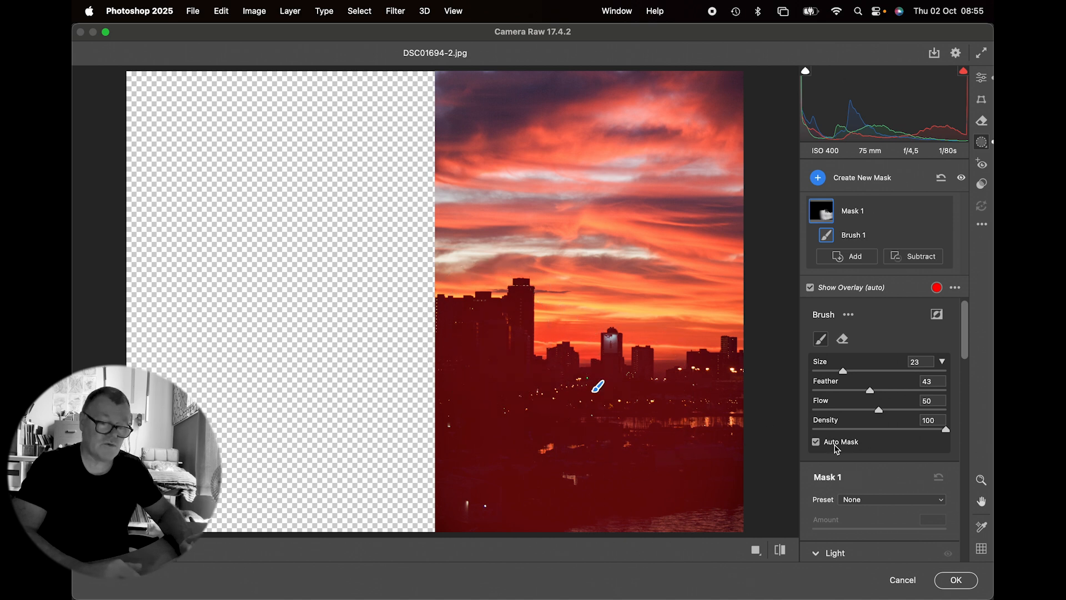
{"action": "scroll", "coordinate": [837, 471], "scroll_direction": "down", "scroll_amount": 4}
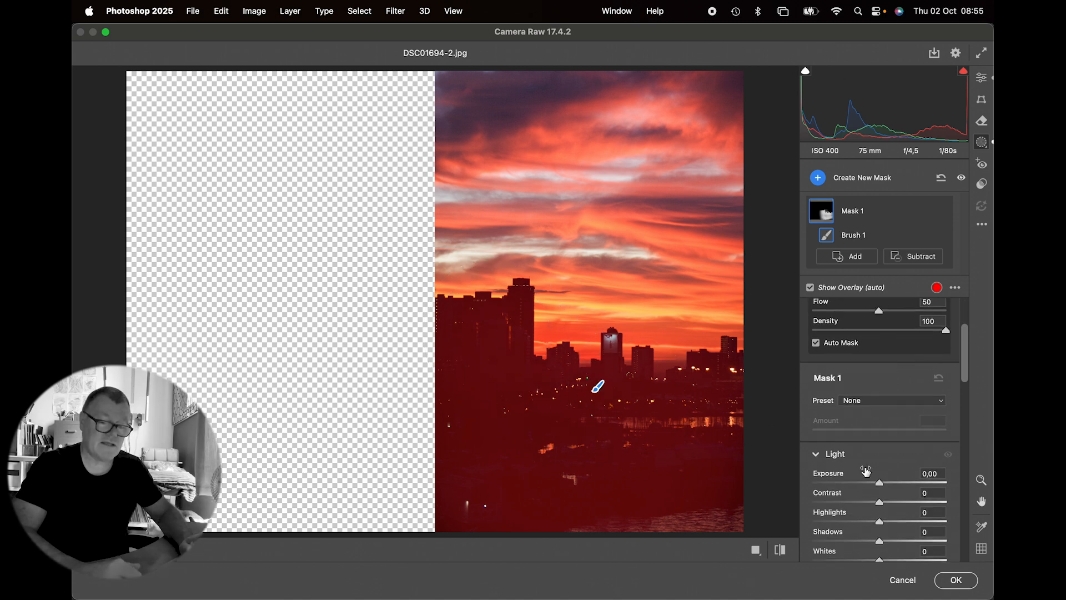
{"action": "left_click_drag", "start_coordinate": [881, 485], "coordinate": [935, 478]}
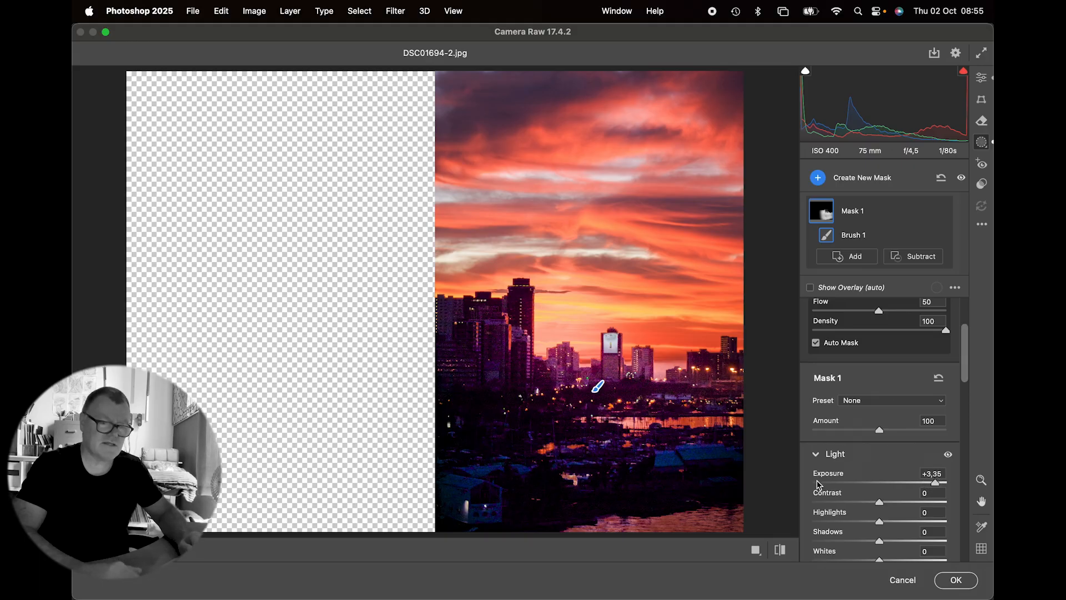
{"action": "left_click", "coordinate": [903, 579]}
{"action": "left_click", "coordinate": [627, 269]}
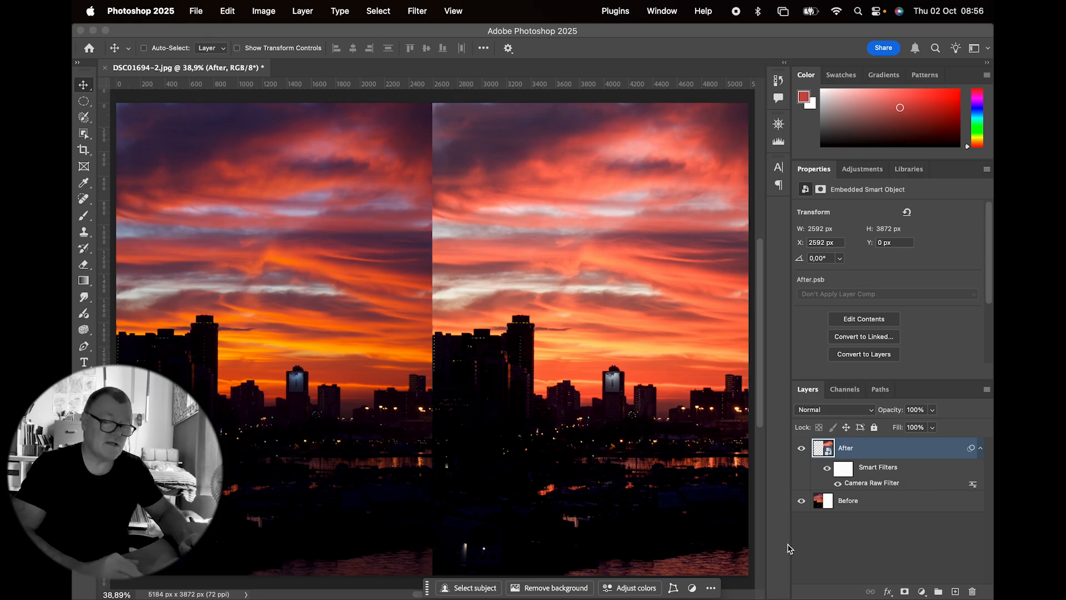
Step: Hide the Before layer and select the shadows of the After layer with Color Range, setting Range to 0
{"action": "left_click", "coordinate": [801, 500]}
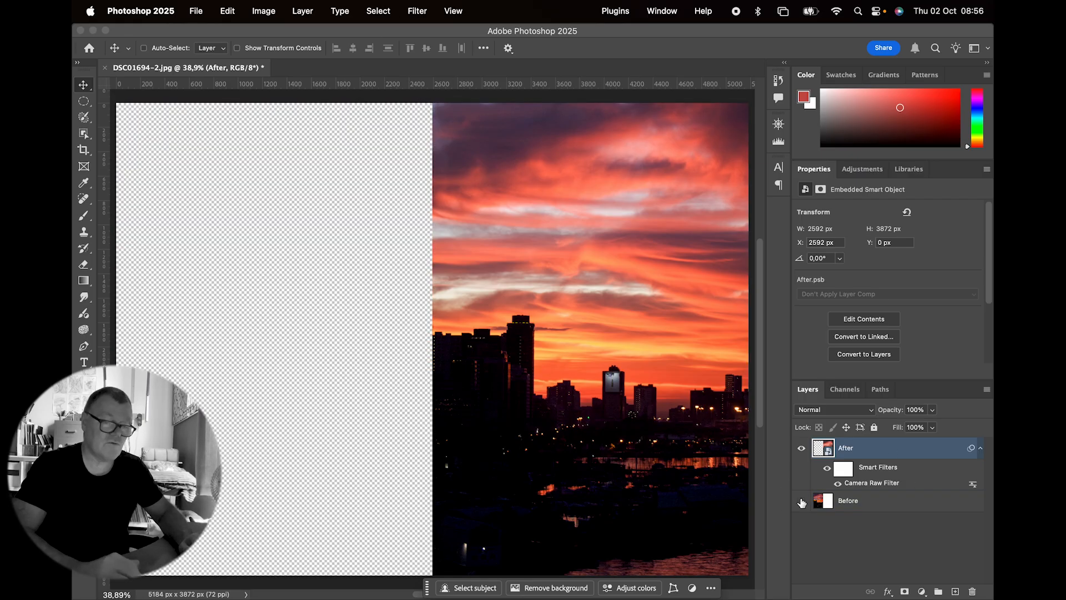
{"action": "left_click", "coordinate": [389, 11]}
{"action": "left_click", "coordinate": [401, 134]}
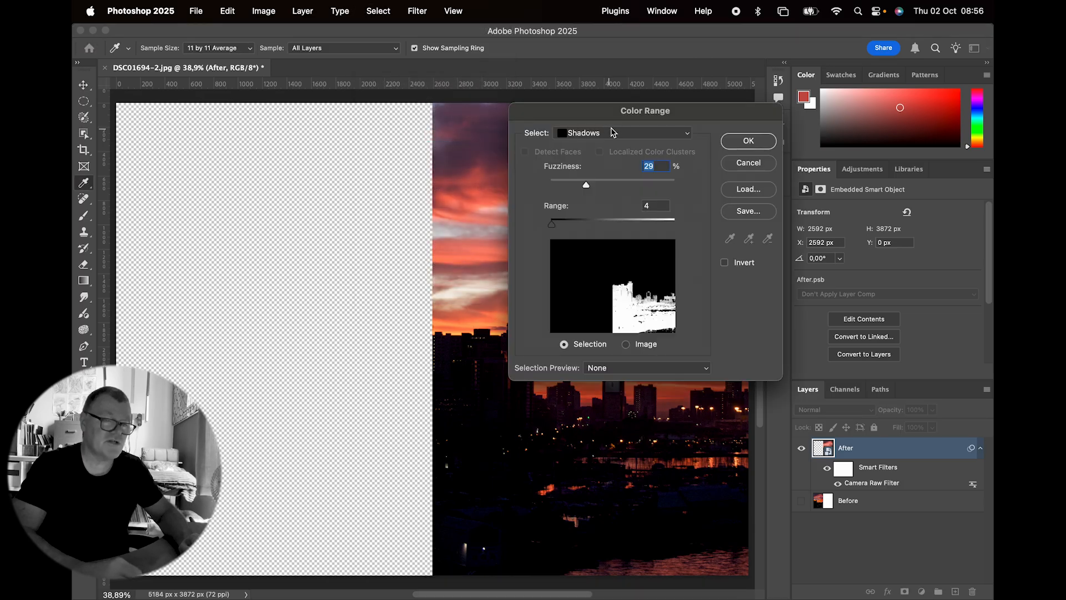
{"action": "left_click", "coordinate": [613, 133]}
{"action": "left_click", "coordinate": [593, 135]}
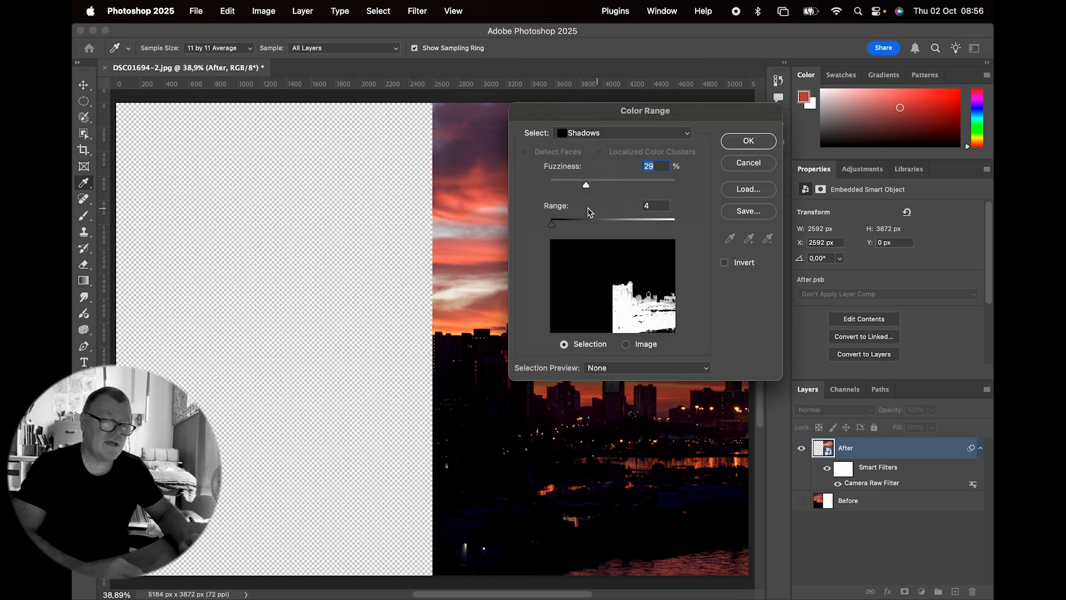
{"action": "left_click_drag", "start_coordinate": [552, 224], "coordinate": [476, 231]}
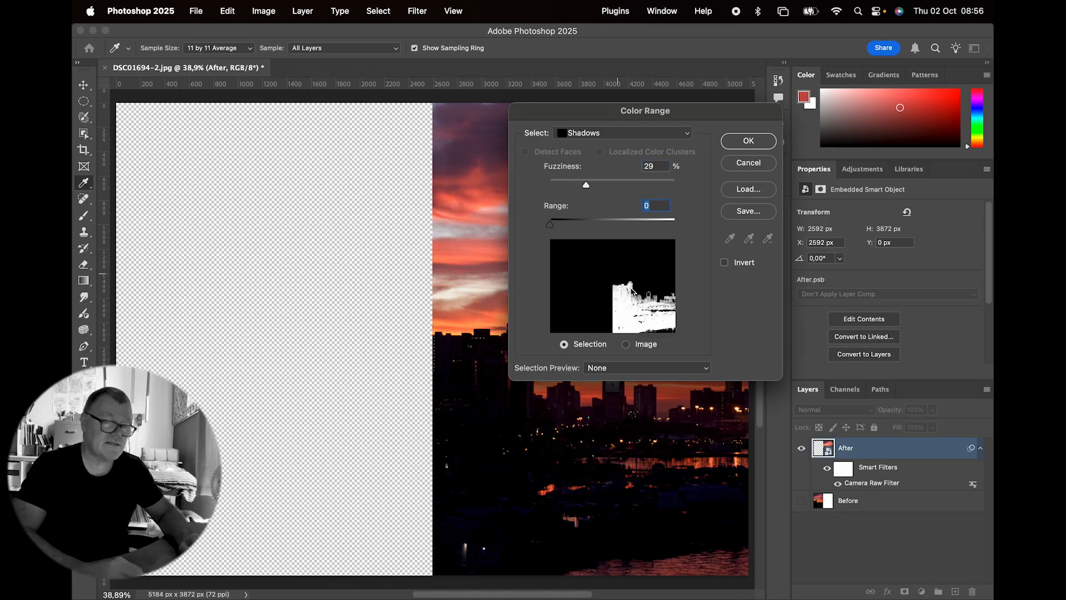
{"action": "mouse_move", "coordinate": [588, 189]}
{"action": "left_mouse_down"}
{"action": "mouse_move", "coordinate": [601, 188]}
{"action": "mouse_move", "coordinate": [589, 189]}
{"action": "left_mouse_up"}
{"action": "left_click", "coordinate": [744, 141]}
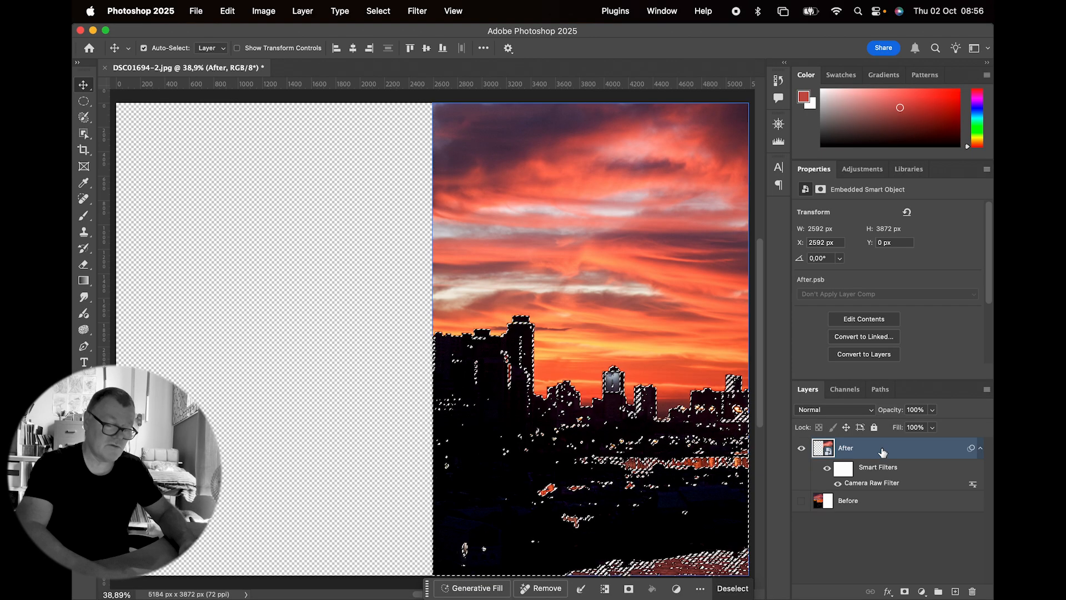
Step: Copy the selected shadows to a new layer and check it on its own by briefly hiding the After layer
{"action": "key", "text": "super+j"}
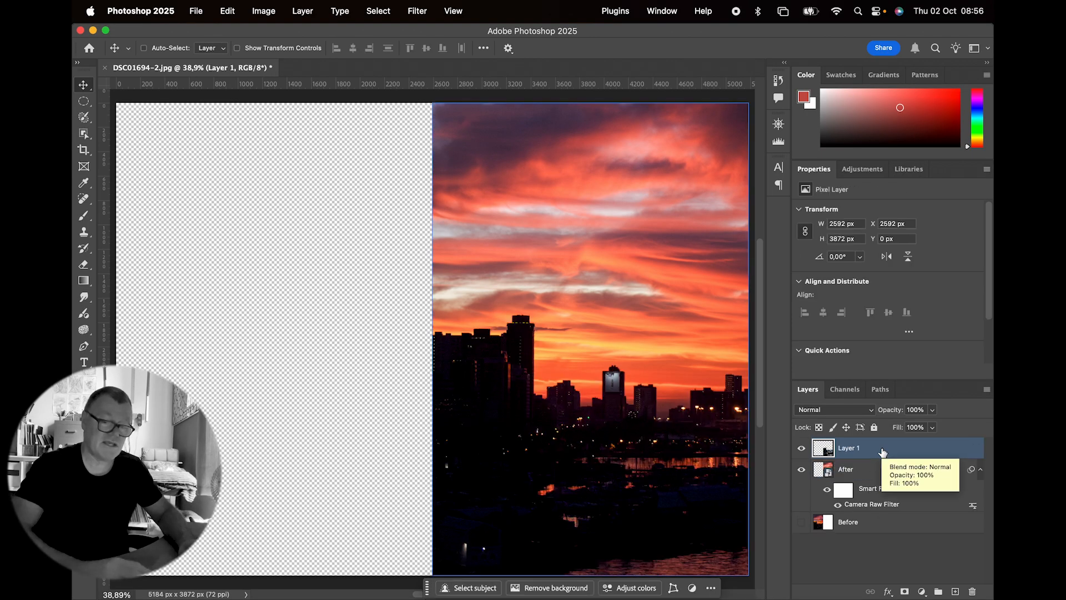
{"action": "left_click", "coordinate": [801, 469]}
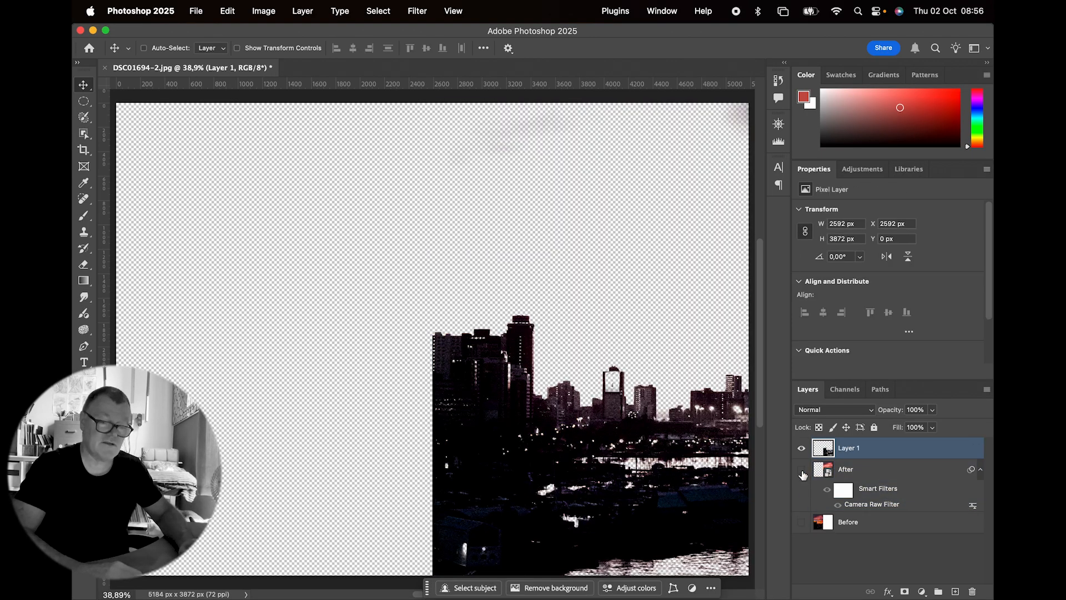
{"action": "left_click", "coordinate": [801, 470]}
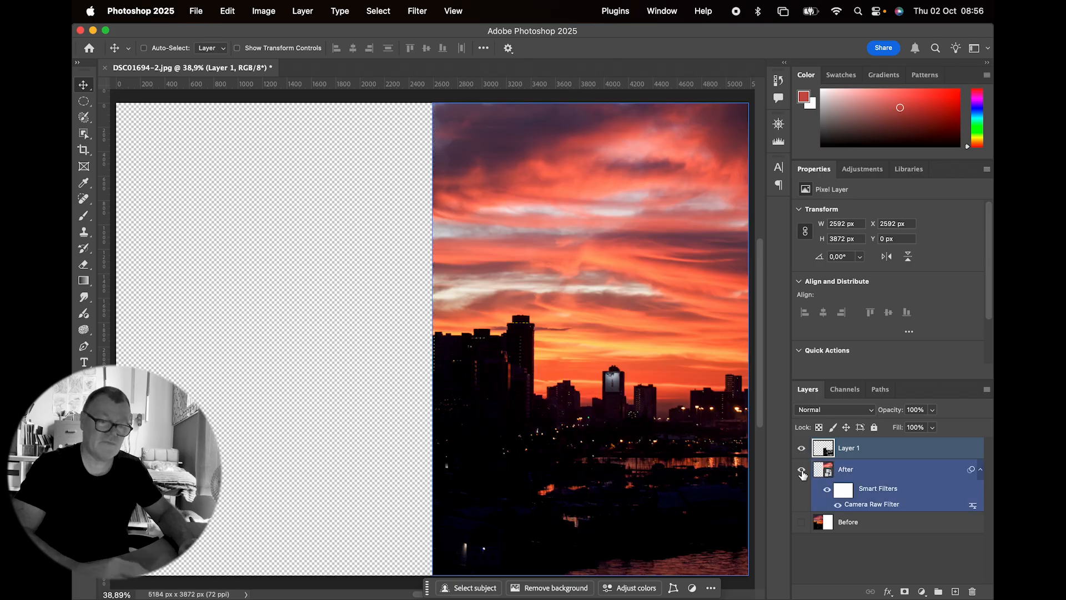
Step: Rename the new shadows layer Secondary and convert it to a Smart Object
{"action": "double_click", "coordinate": [849, 448]}
{"action": "type", "text": "Secondary"}
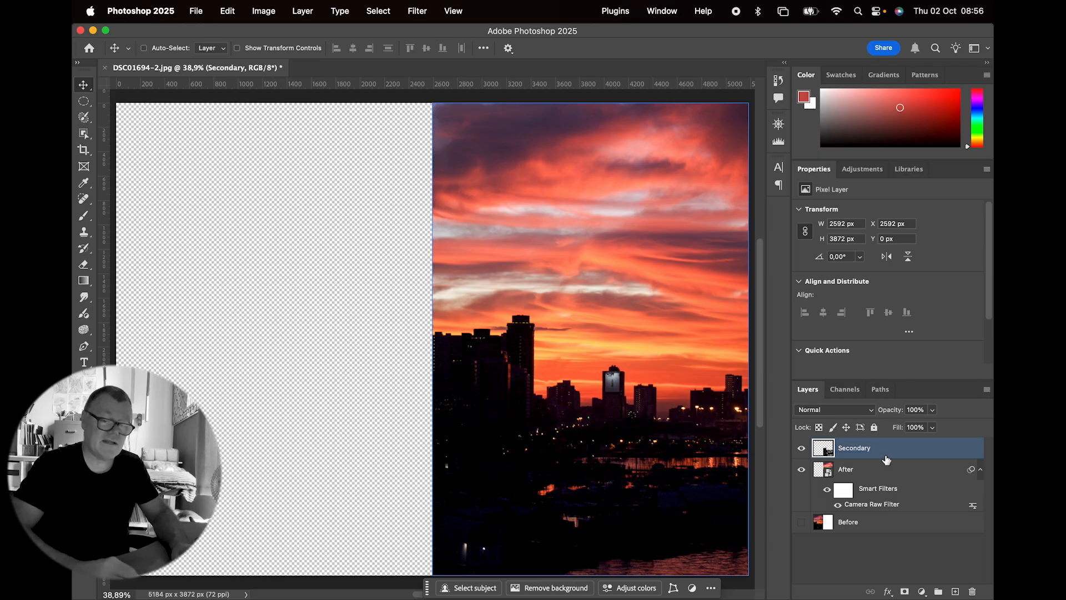
{"action": "right_click", "coordinate": [882, 456]}
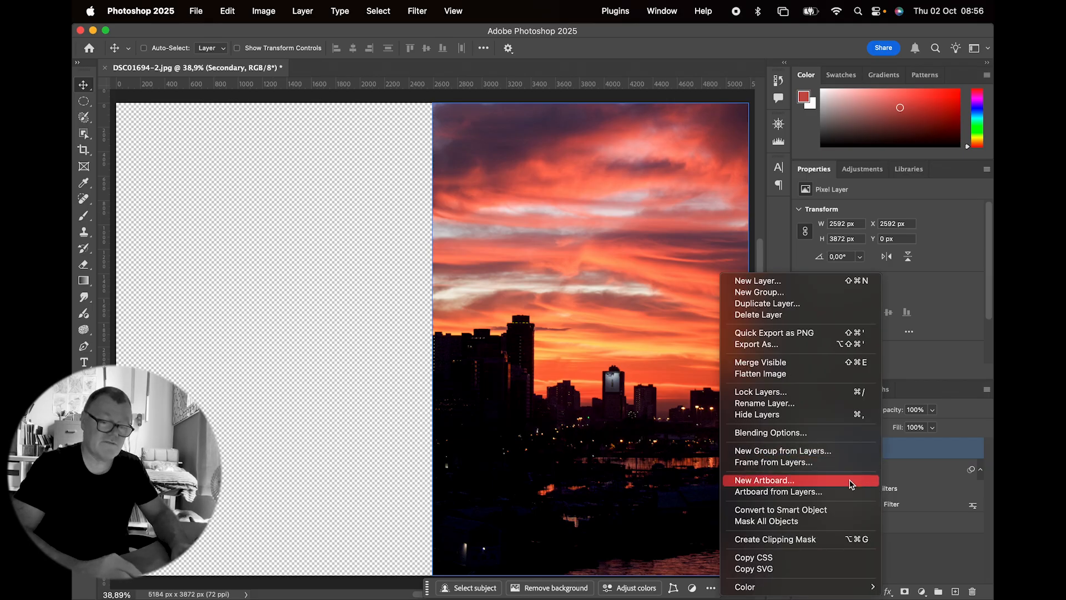
{"action": "left_click", "coordinate": [846, 512]}
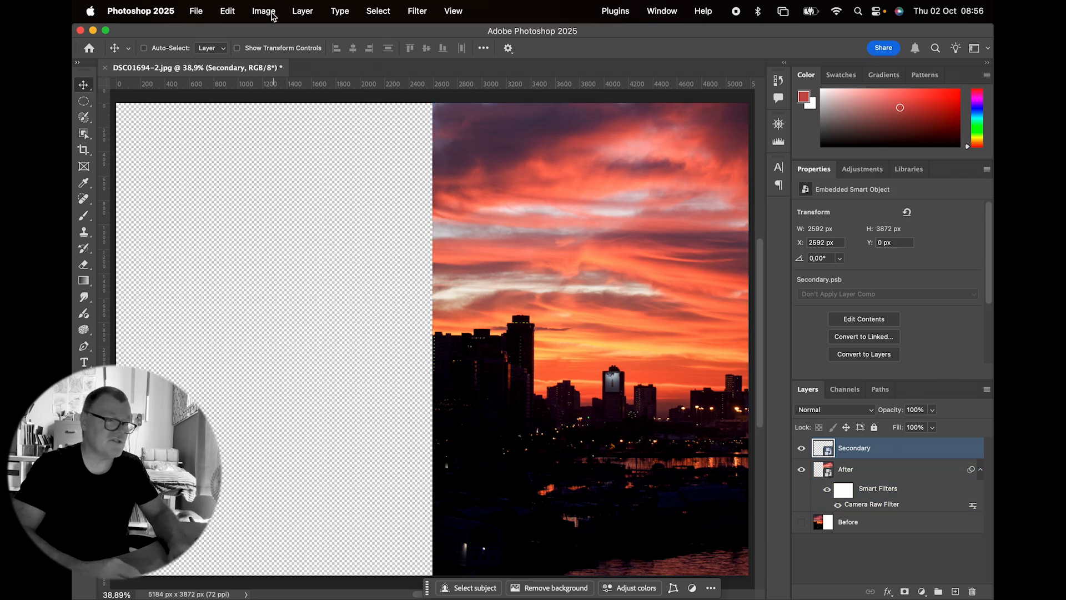
Step: Apply a Levels adjustment to the Secondary layer, strongly lowering the white input level to brighten the dark city
{"action": "left_click", "coordinate": [269, 12]}
{"action": "mouse_move", "coordinate": [272, 50]}
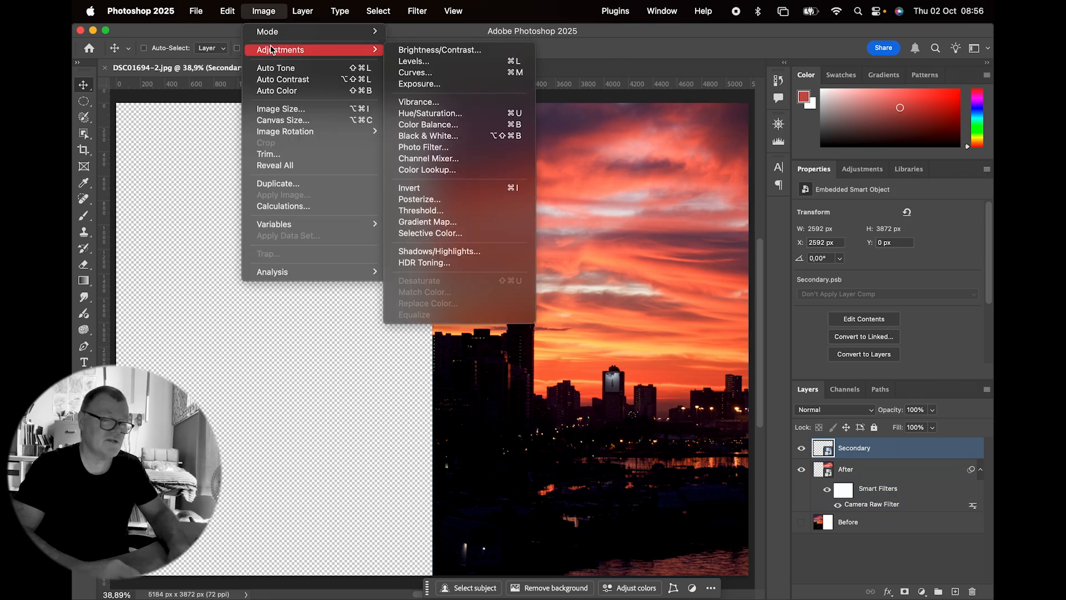
{"action": "left_click", "coordinate": [411, 62]}
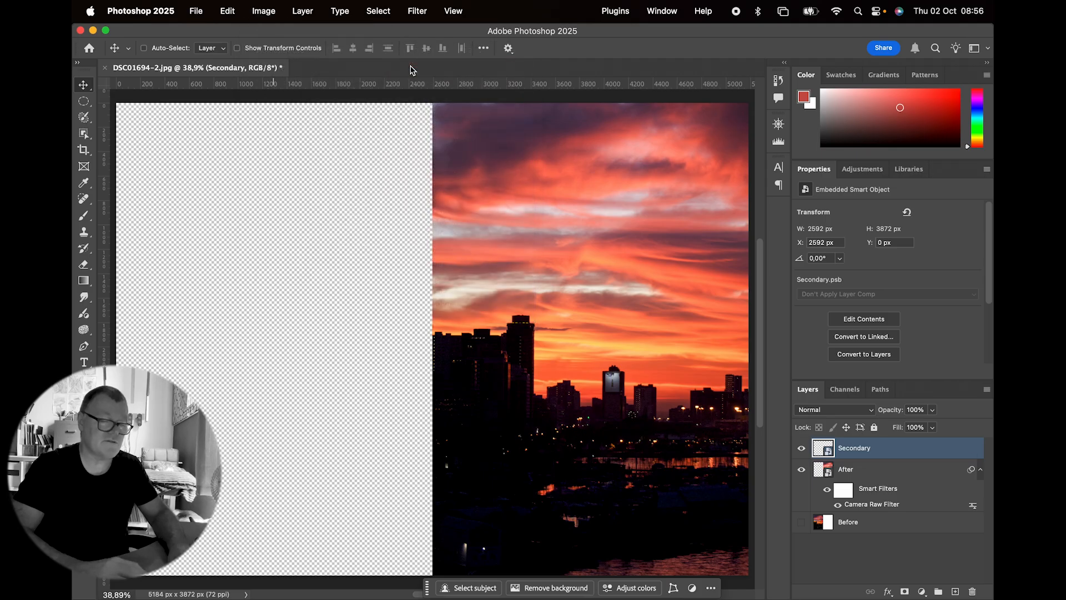
{"action": "left_click_drag", "start_coordinate": [516, 134], "coordinate": [314, 126]}
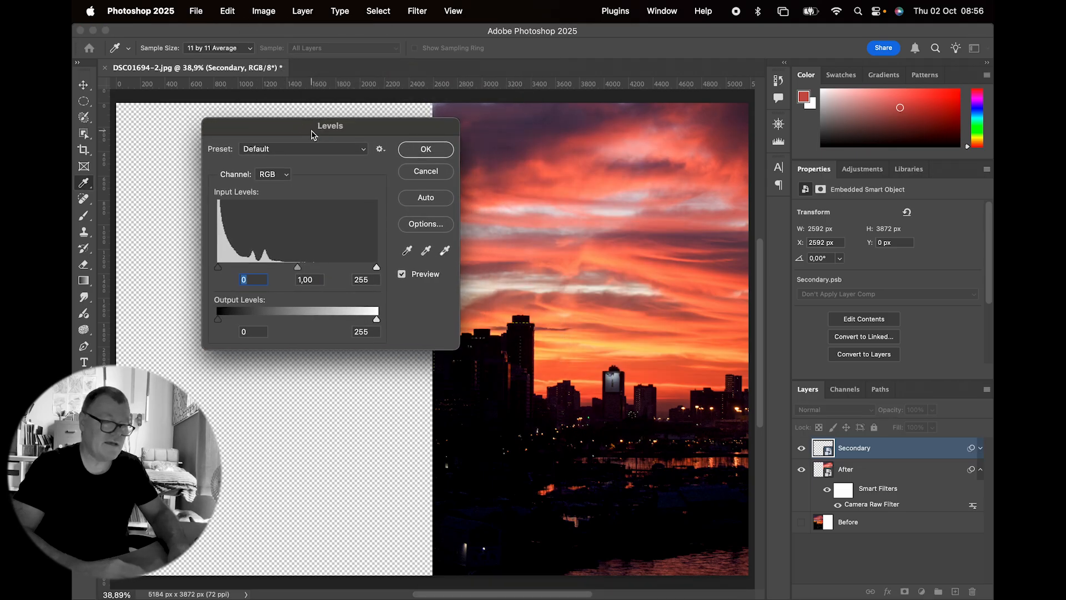
{"action": "left_click_drag", "start_coordinate": [378, 268], "coordinate": [237, 272]}
{"action": "left_click", "coordinate": [415, 153]}
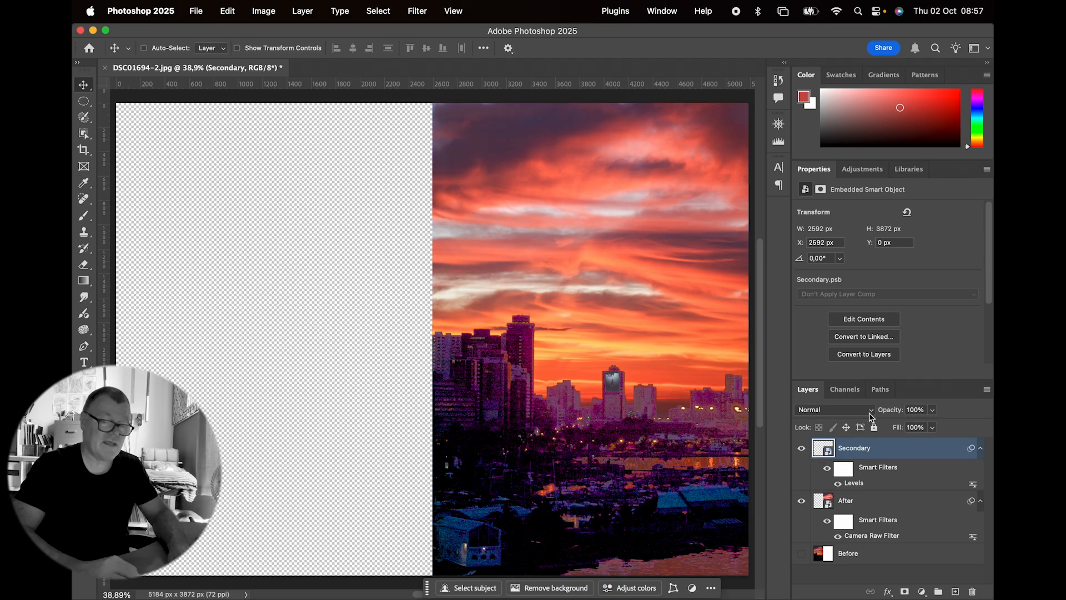
Step: Try the Screen blend mode at 34% opacity on the Secondary layer
{"action": "left_click", "coordinate": [858, 411]}
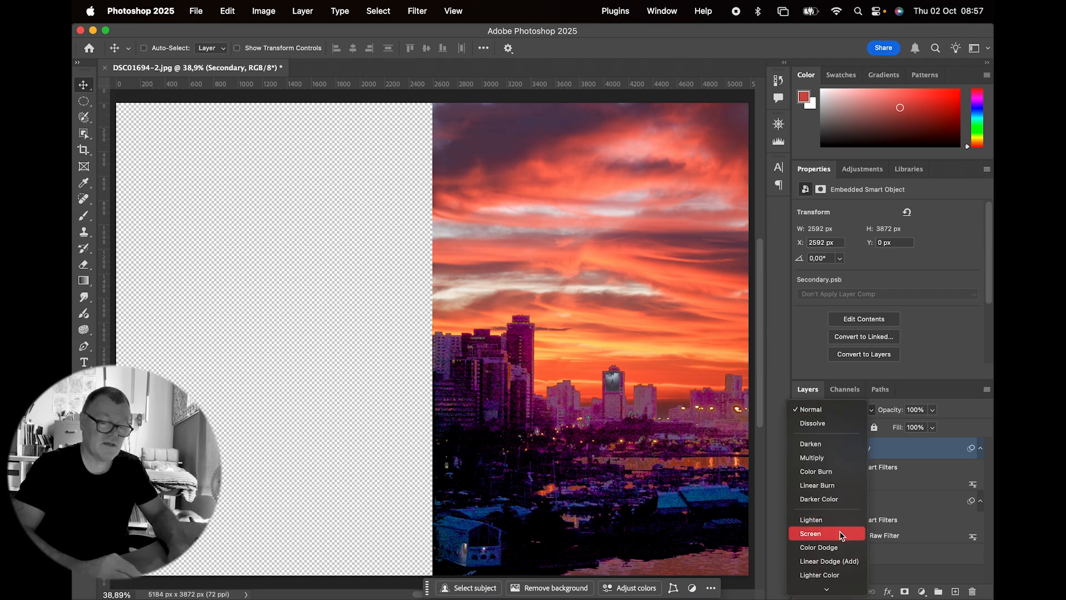
{"action": "left_click", "coordinate": [810, 533]}
{"action": "left_click_drag", "start_coordinate": [899, 414], "coordinate": [852, 421]}
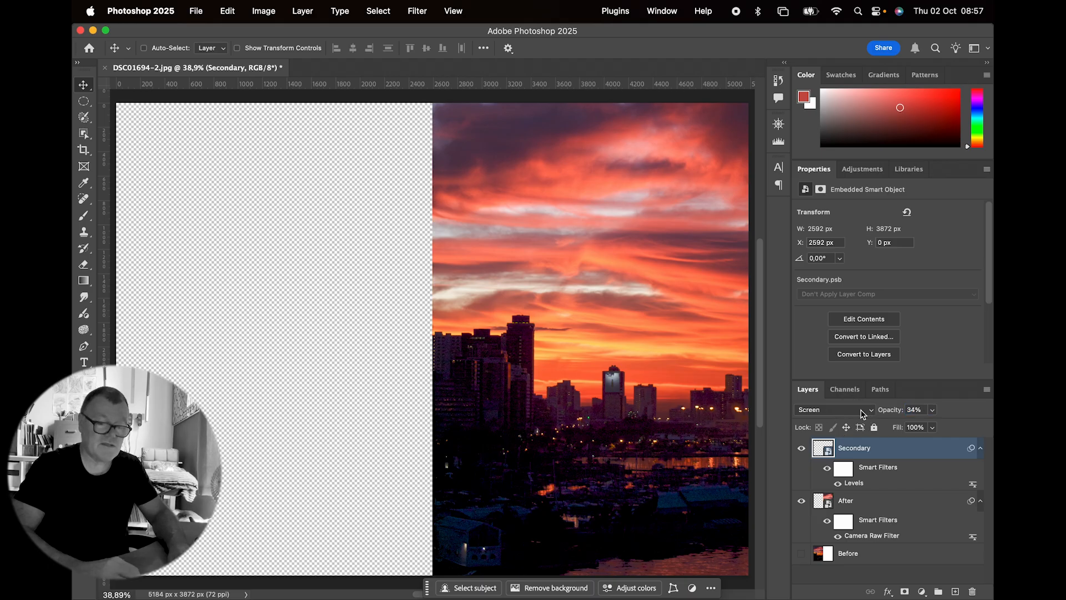
Step: Set the Secondary layer's blend mode to Lighter Color and its opacity to 53%
{"action": "left_click", "coordinate": [854, 411]}
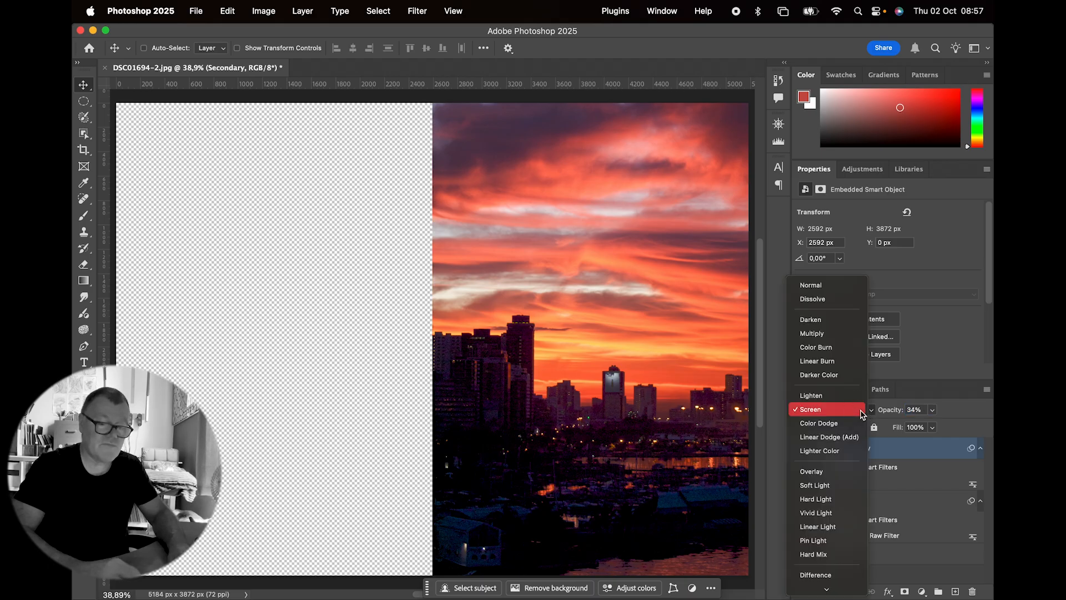
{"action": "left_click", "coordinate": [850, 452]}
{"action": "left_click_drag", "start_coordinate": [890, 411], "coordinate": [903, 413]}
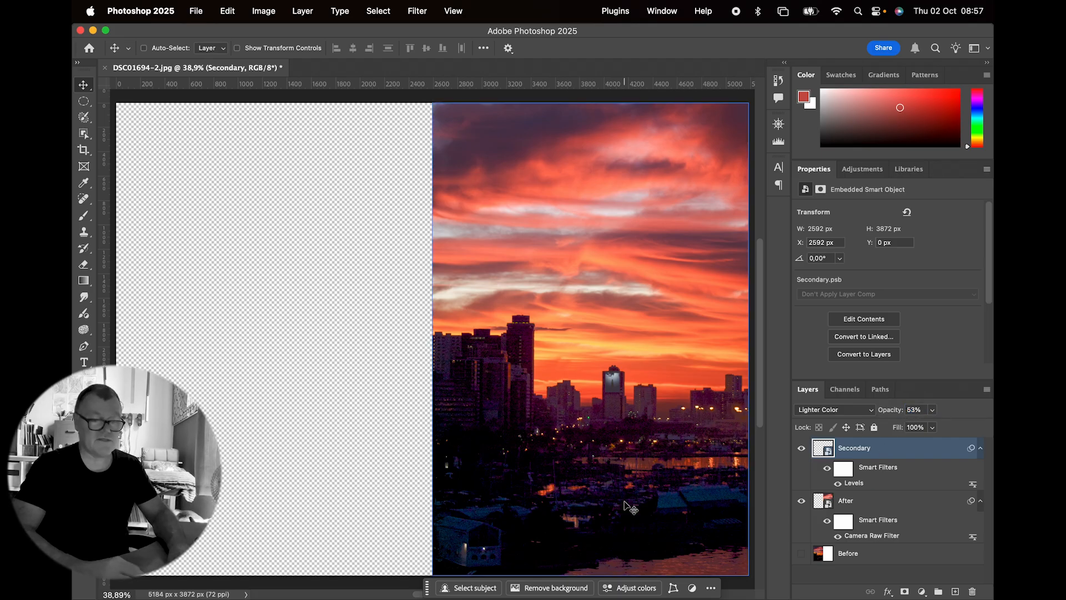
Step: Collapse the Secondary layer's filters and show the Before layer again for comparison, with no layer selected
{"action": "left_click", "coordinate": [980, 448]}
{"action": "left_click", "coordinate": [927, 478]}
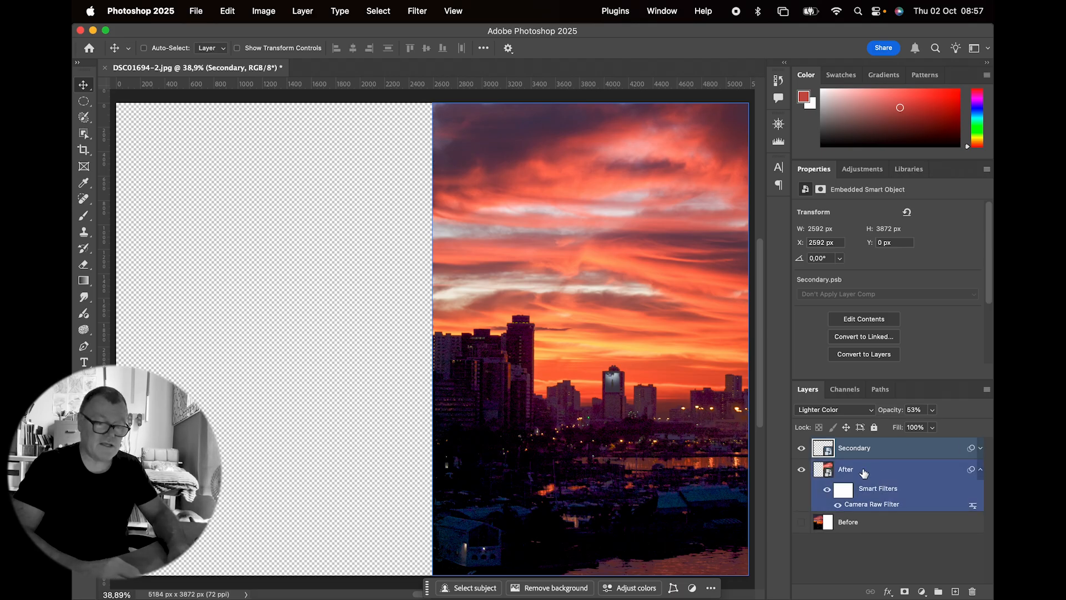
{"action": "left_click", "coordinate": [801, 522]}
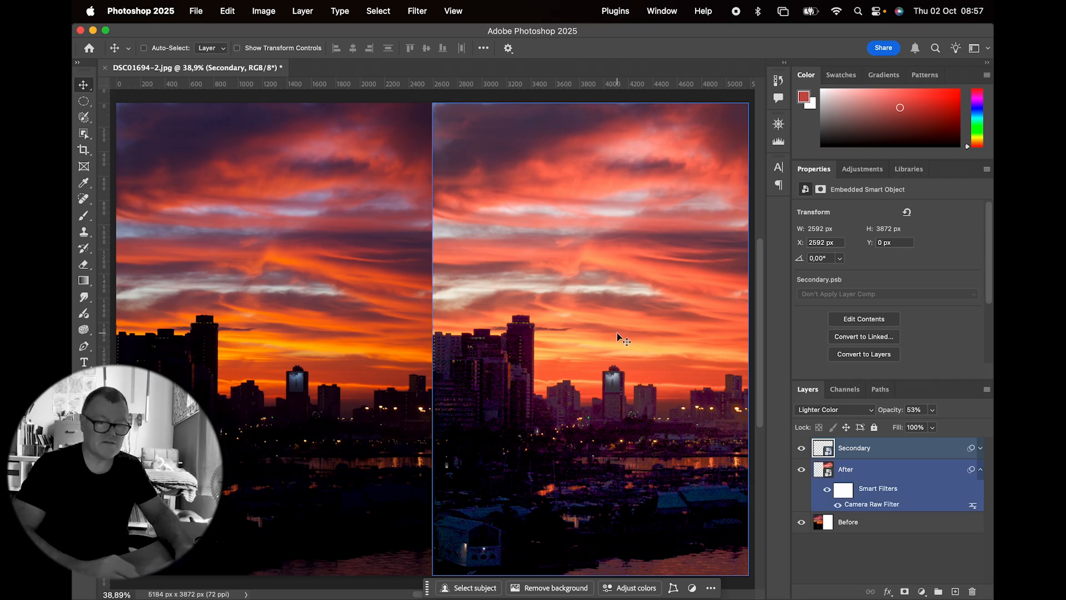
{"action": "left_click", "coordinate": [858, 550]}
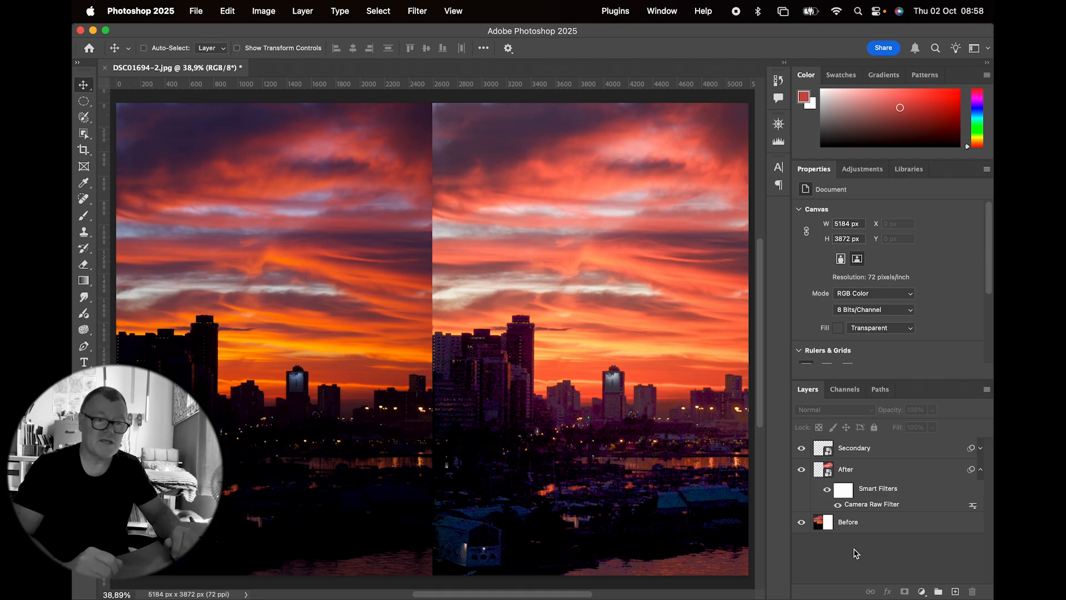
{"action": "left_click", "coordinate": [855, 447]}
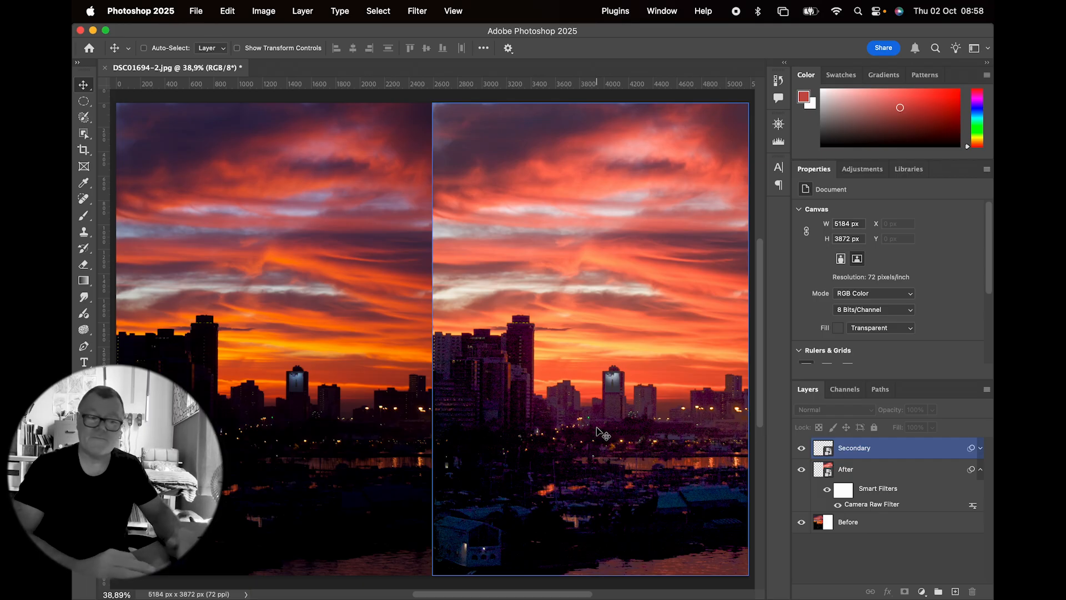
{"action": "key", "text": "alt+super+a"}
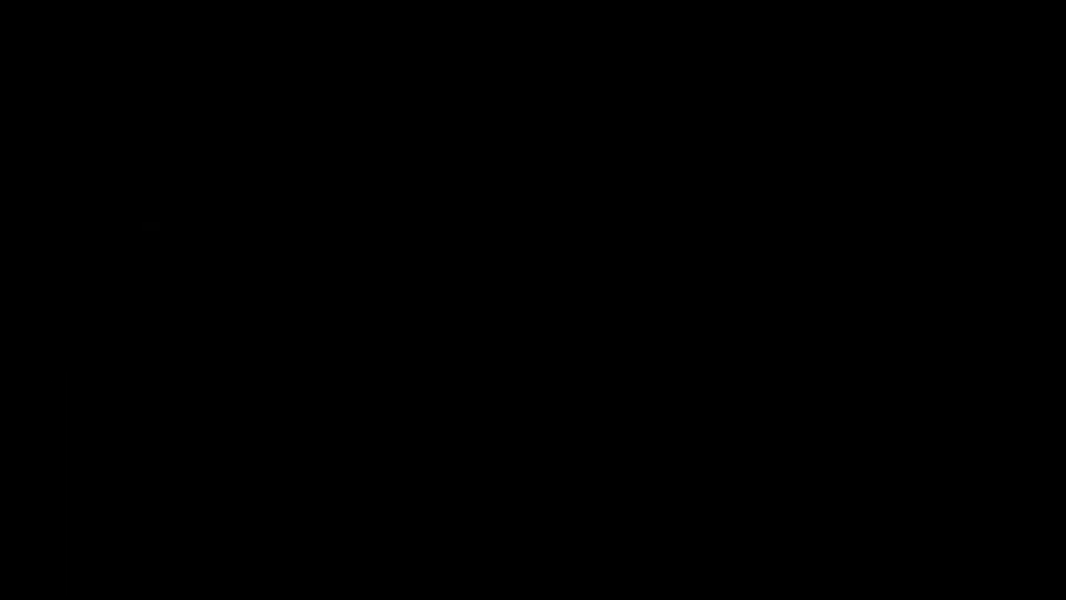